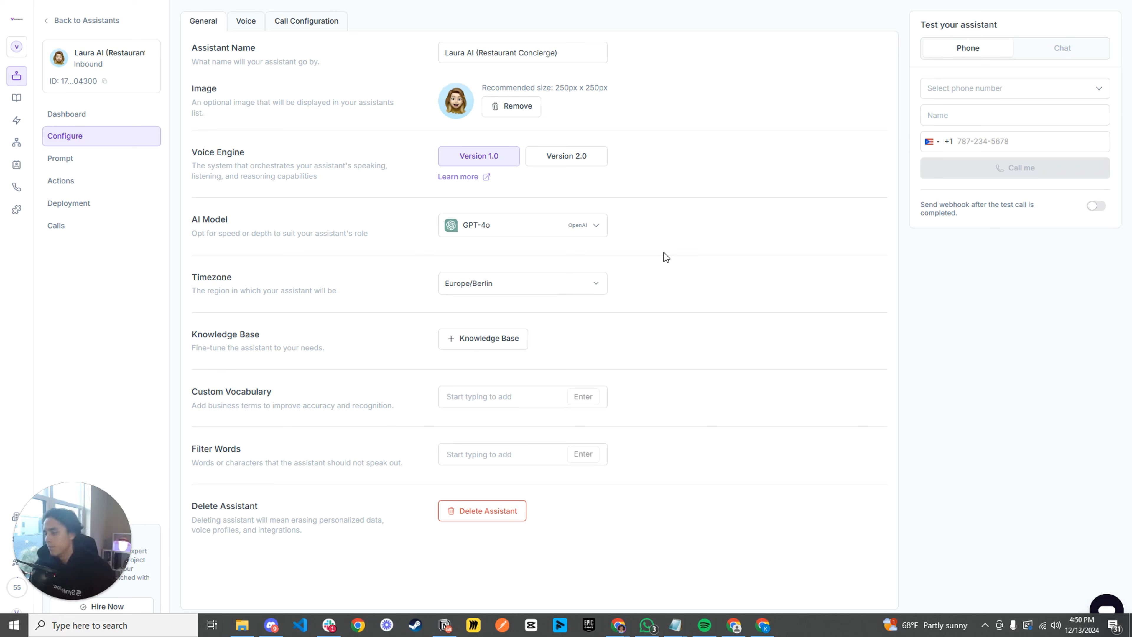
- Review the assistant's general settings, including the AI model options, knowledge base and filter words
{"action": "left_click", "coordinate": [508, 236]}
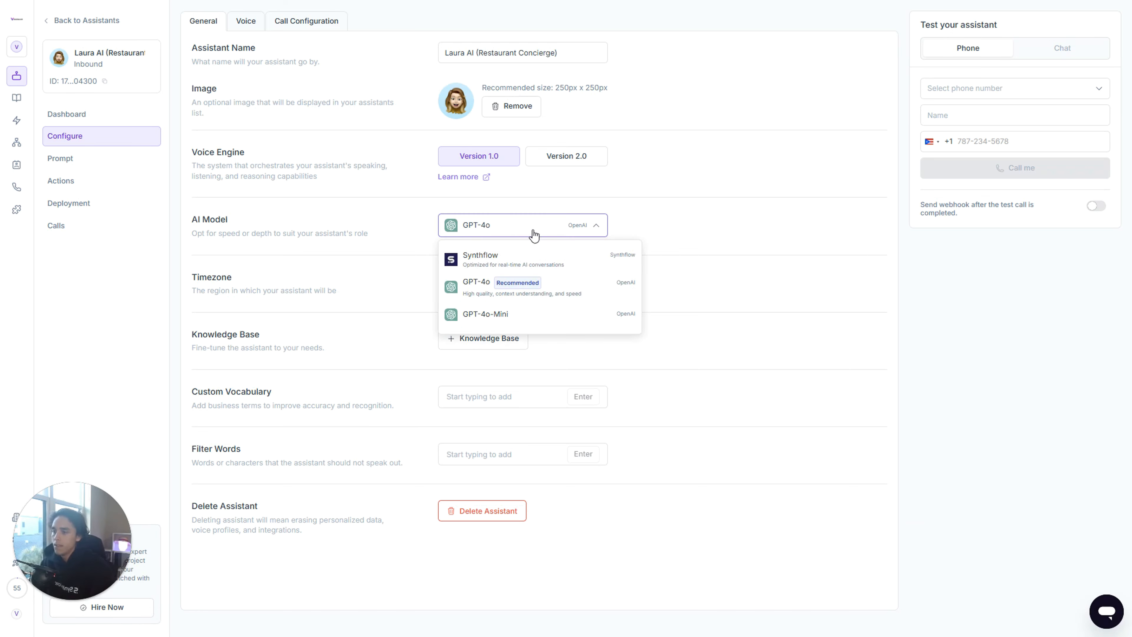
{"action": "left_click", "coordinate": [534, 234]}
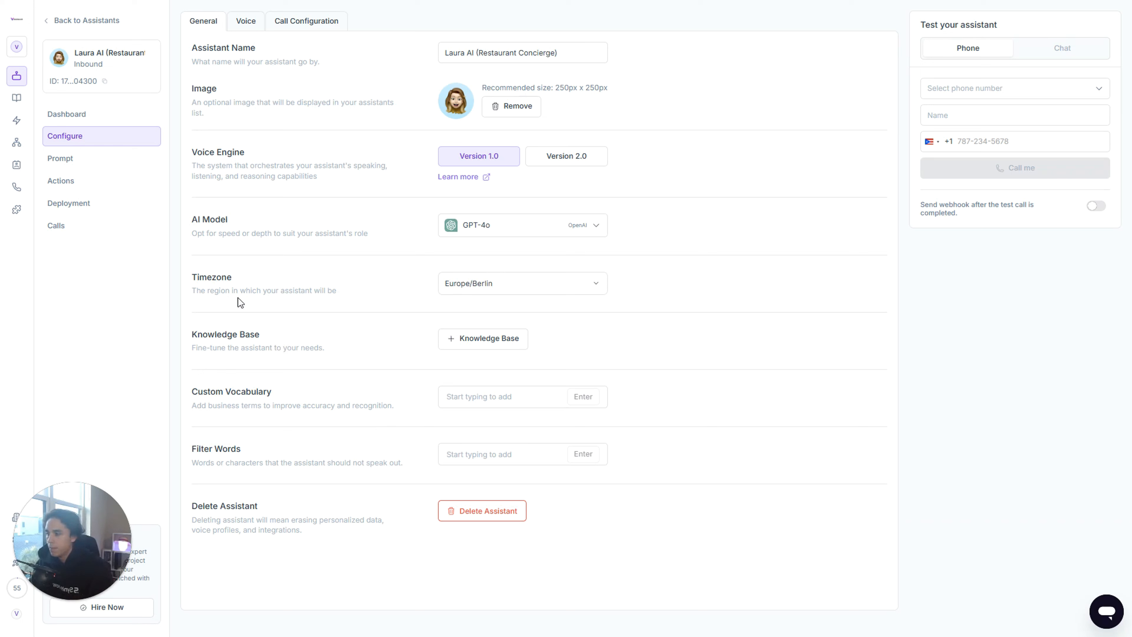
{"action": "left_click_drag", "start_coordinate": [264, 336], "coordinate": [191, 335]}
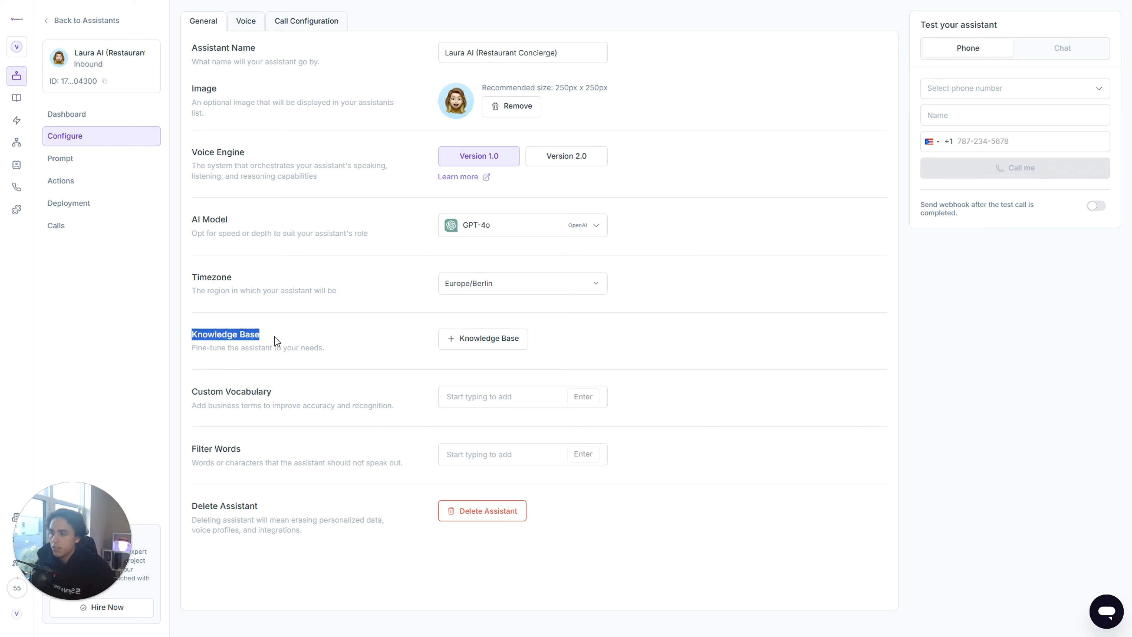
{"action": "left_click", "coordinate": [373, 394]}
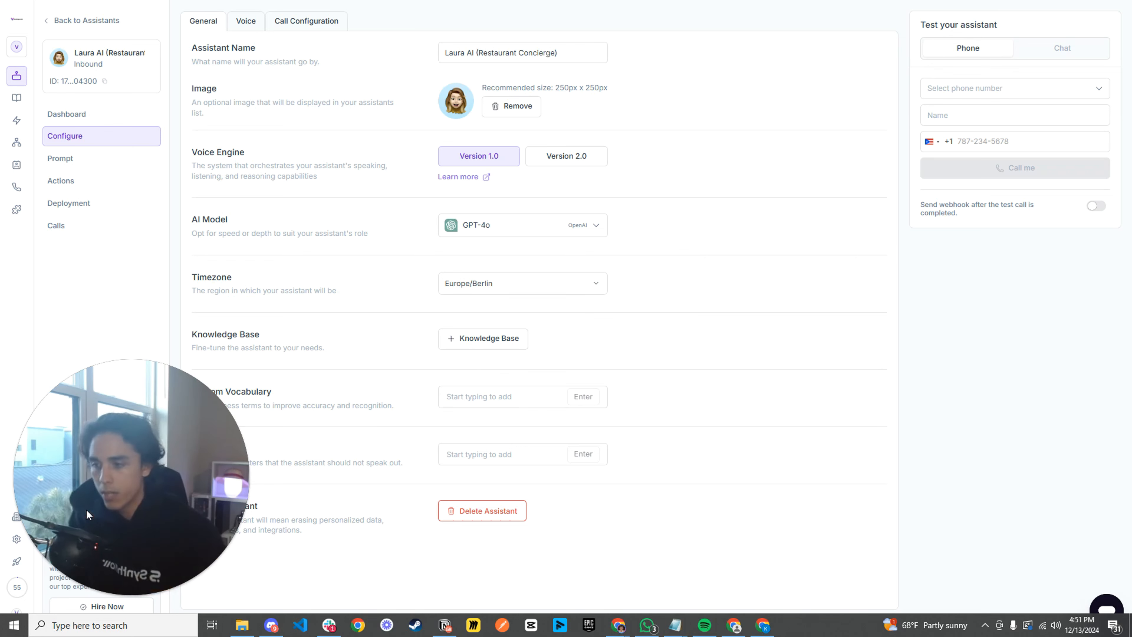
{"action": "left_click_drag", "start_coordinate": [200, 479], "coordinate": [1047, 508]}
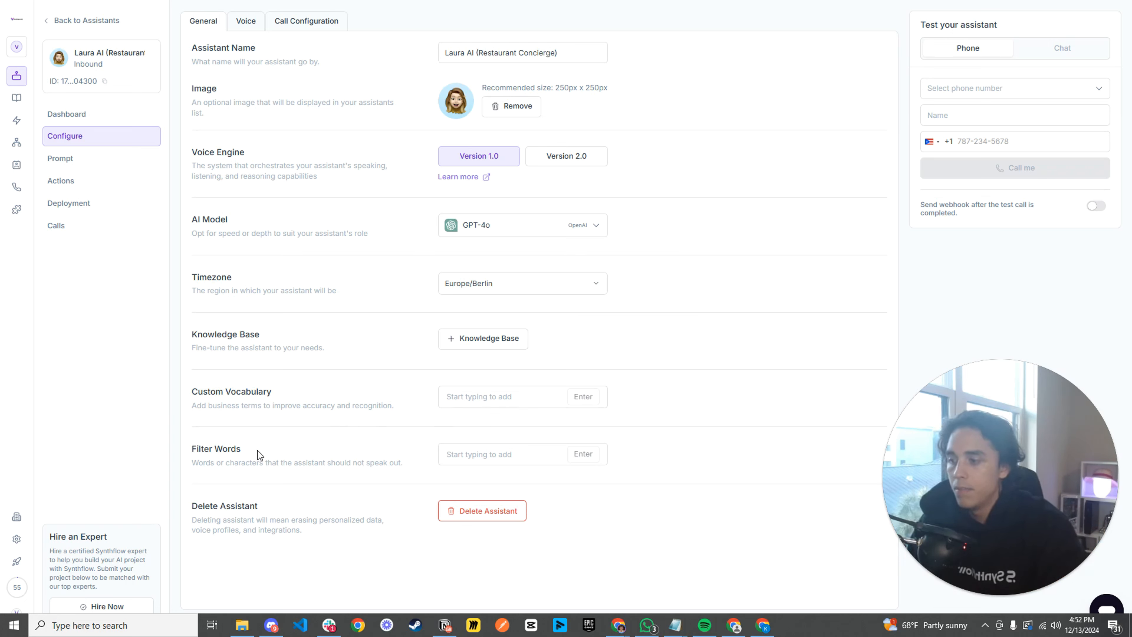
{"action": "left_click_drag", "start_coordinate": [241, 449], "coordinate": [196, 451]}
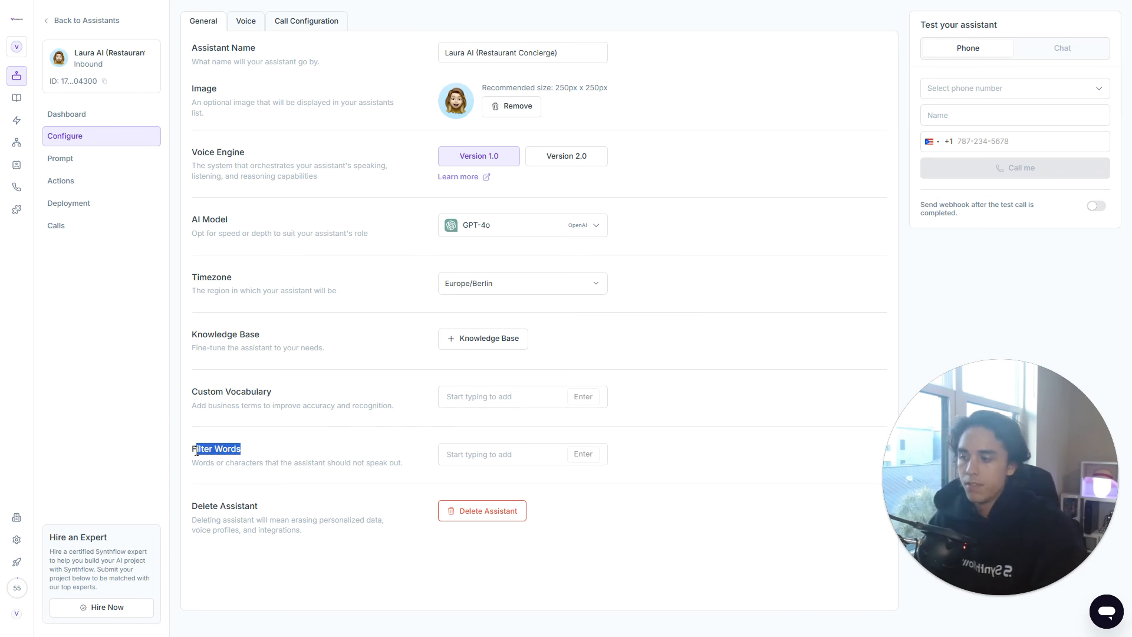
{"action": "left_click", "coordinate": [285, 450]}
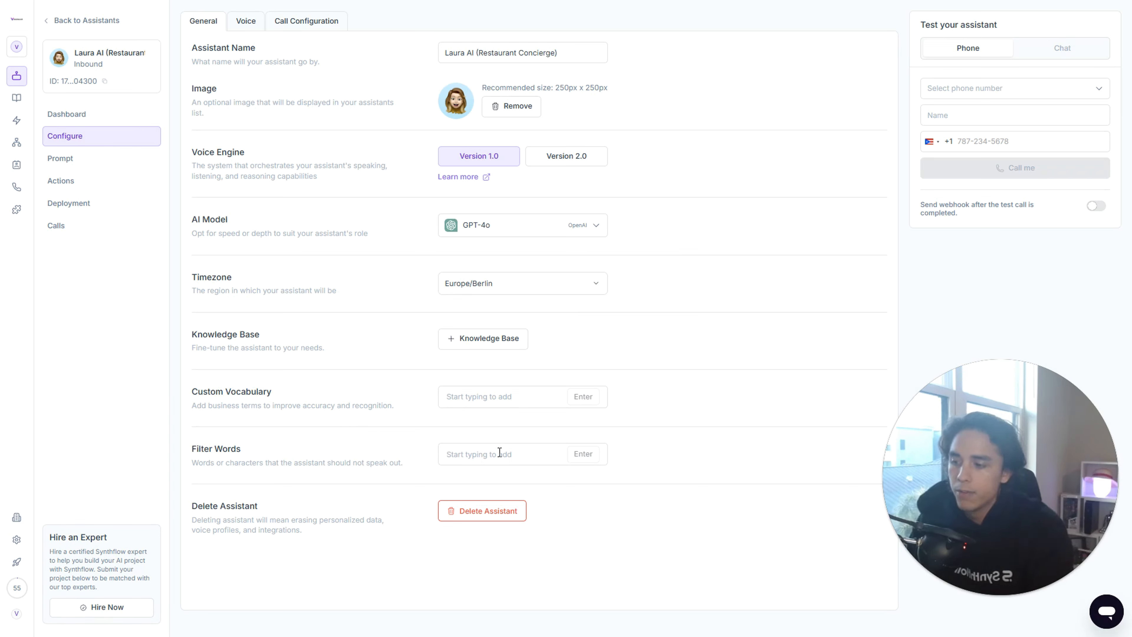
- Open the assistant's voice settings and review the available languages
{"action": "left_click", "coordinate": [241, 25]}
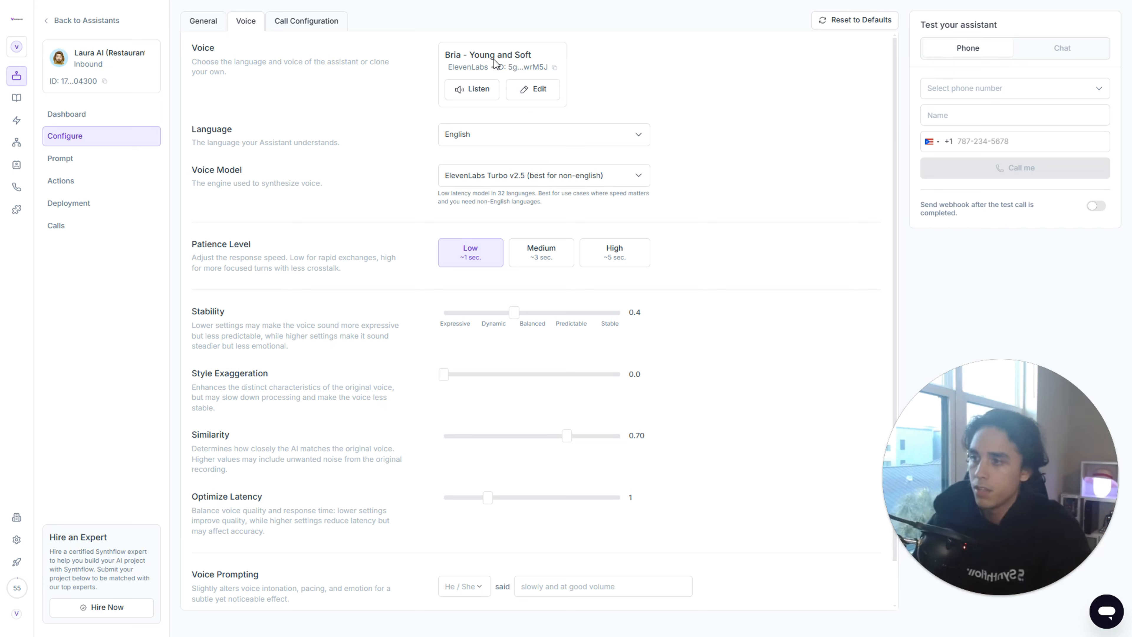
{"action": "scroll", "coordinate": [645, 83], "scroll_direction": "down", "scroll_amount": 1}
{"action": "scroll", "coordinate": [665, 99], "scroll_direction": "up", "scroll_amount": 1}
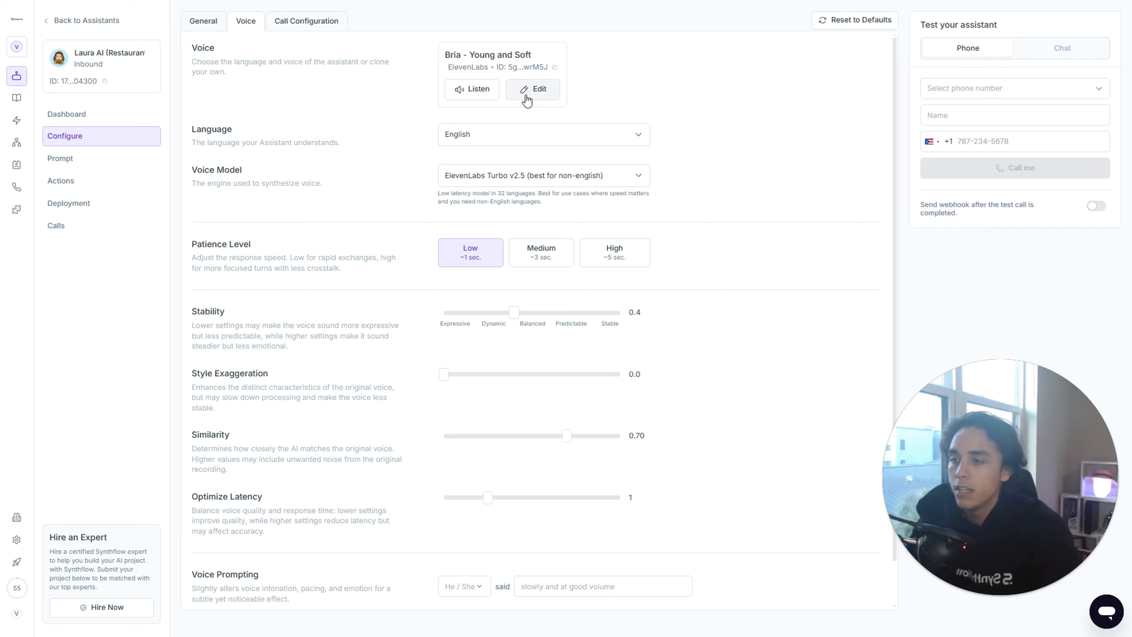
{"action": "left_click", "coordinate": [518, 146]}
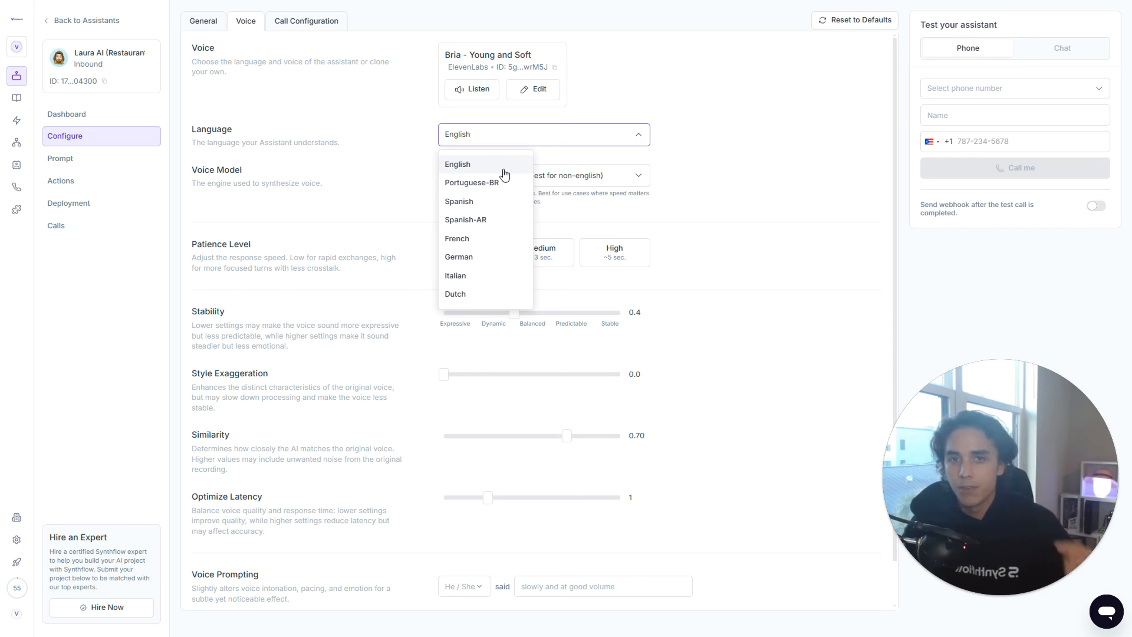
{"action": "left_click", "coordinate": [383, 169]}
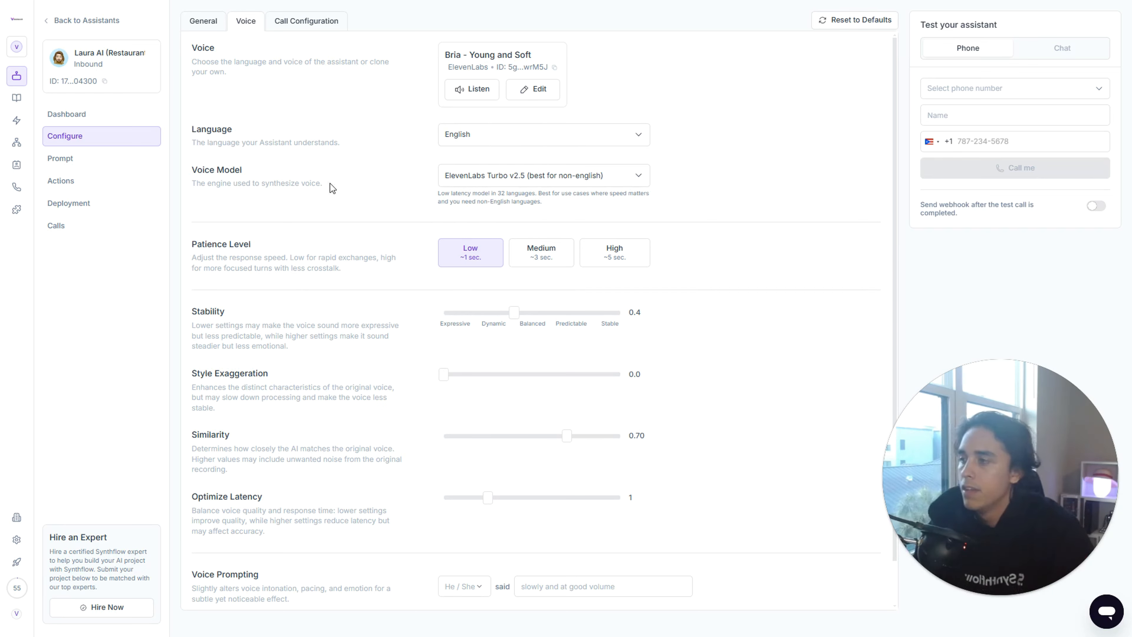
- Review the voice model options and keep ElevenLabs Turbo v2.5 (best for non-english) selected
{"action": "left_click_drag", "start_coordinate": [250, 173], "coordinate": [190, 172]}
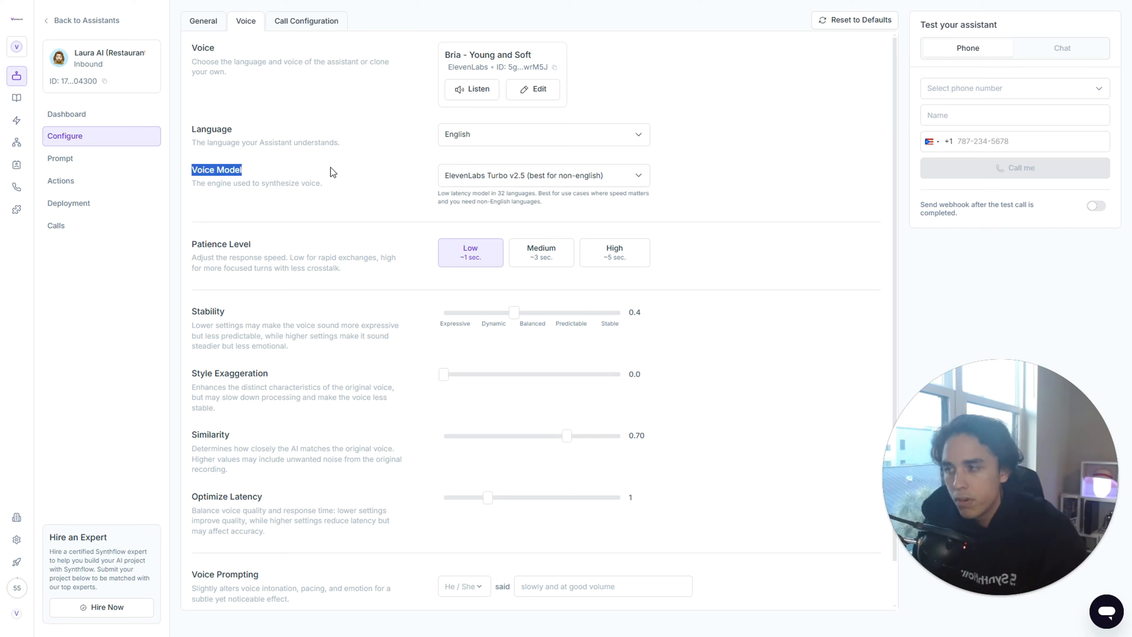
{"action": "left_click", "coordinate": [349, 171]}
{"action": "left_click", "coordinate": [511, 179]}
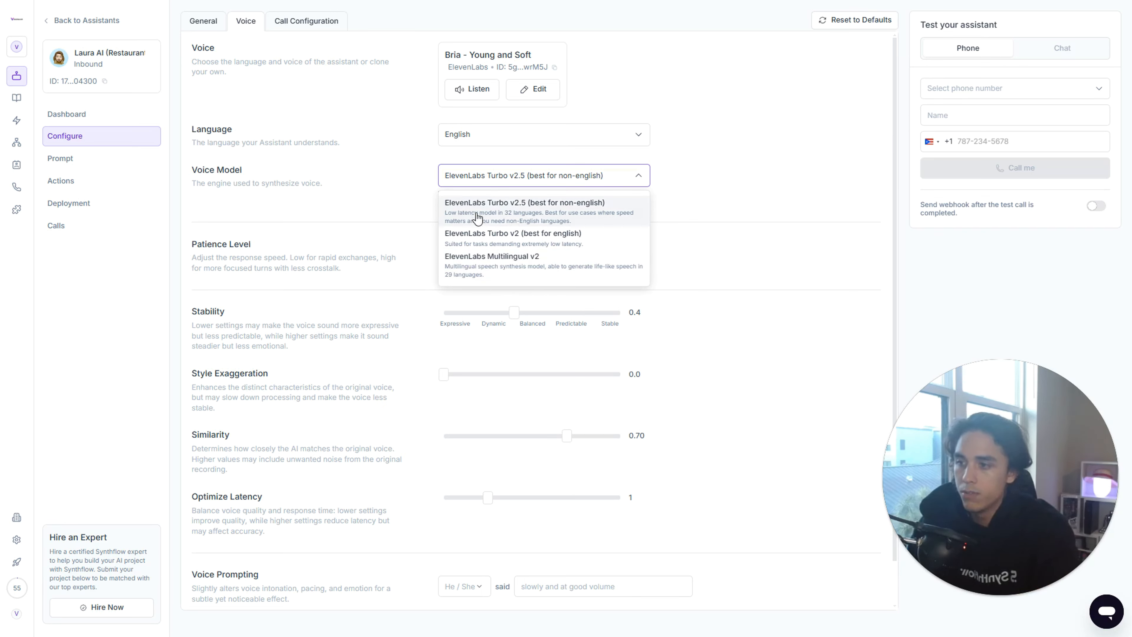
{"action": "left_click", "coordinate": [588, 208]}
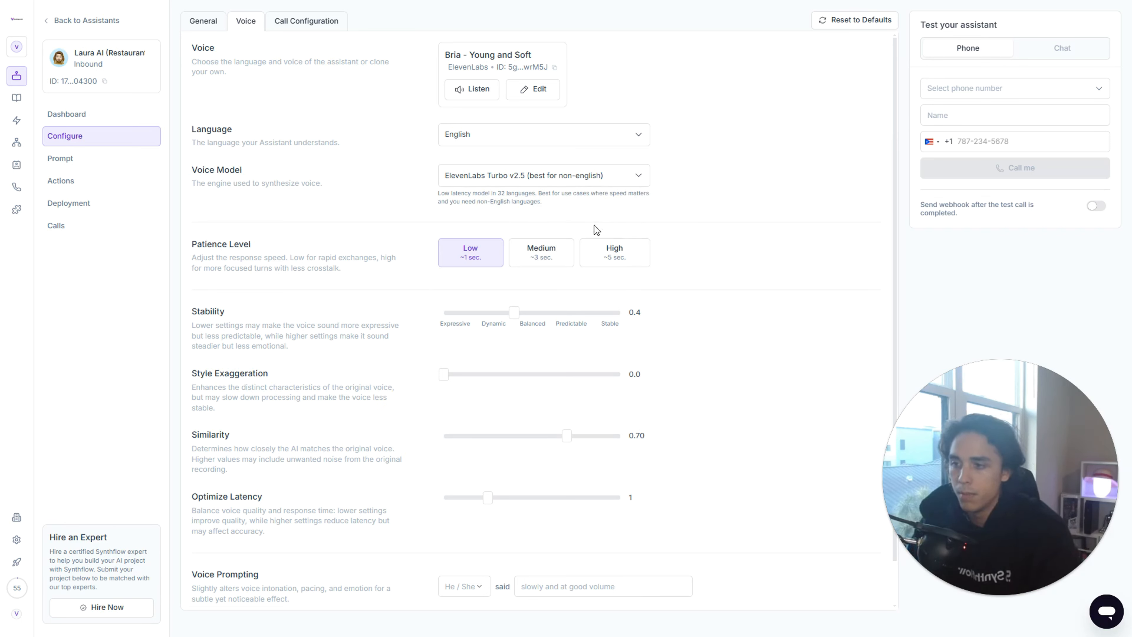
- Set the assistant's patience level to Medium
{"action": "scroll", "coordinate": [734, 236], "scroll_direction": "down", "scroll_amount": 1}
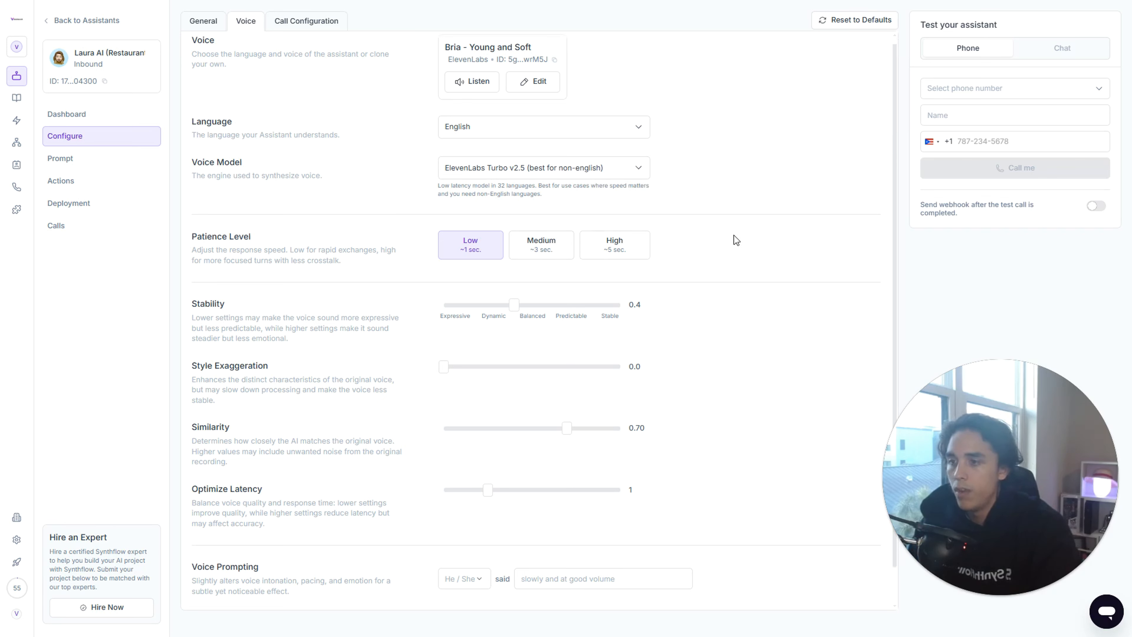
{"action": "scroll", "coordinate": [510, 254], "scroll_direction": "up", "scroll_amount": 1}
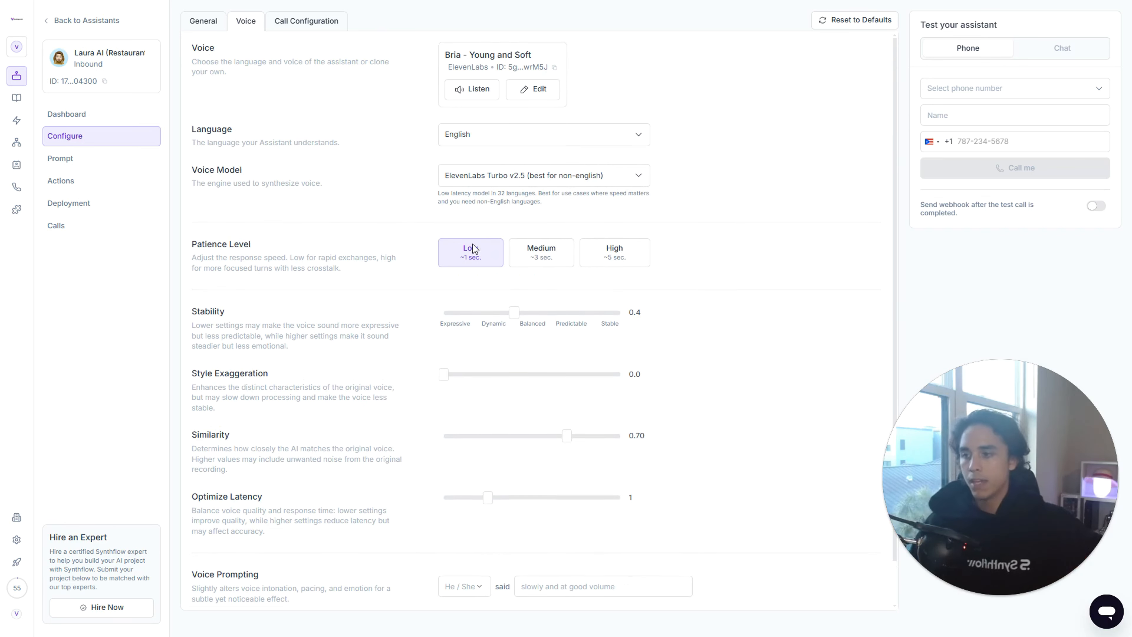
{"action": "left_click_drag", "start_coordinate": [293, 245], "coordinate": [191, 245]}
{"action": "left_click", "coordinate": [305, 246]}
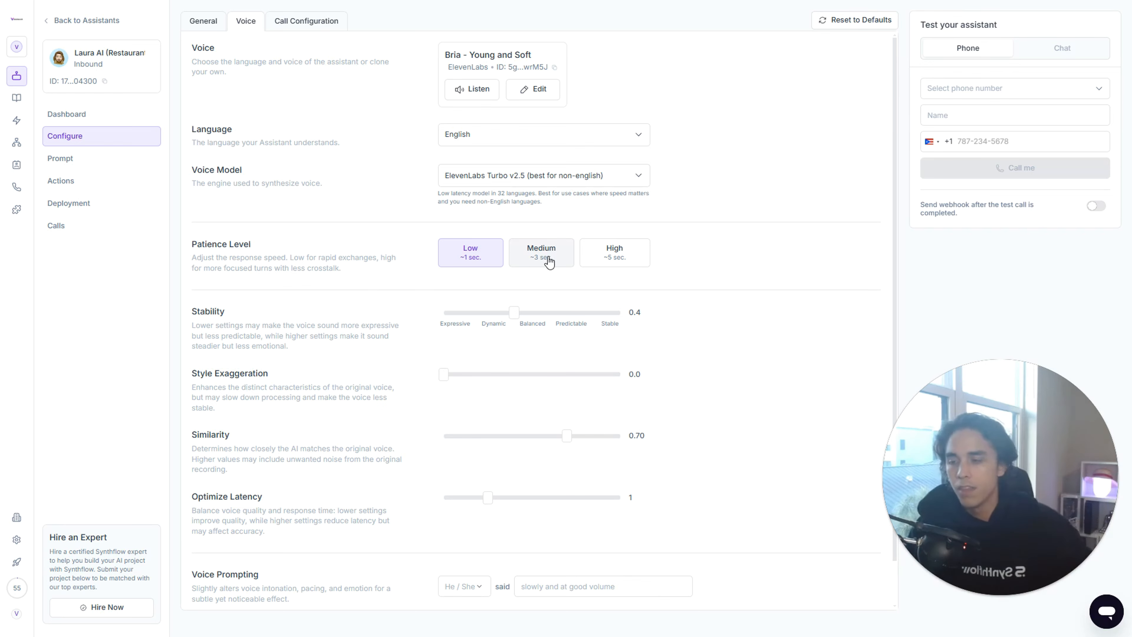
{"action": "scroll", "coordinate": [503, 248], "scroll_direction": "down", "scroll_amount": 1}
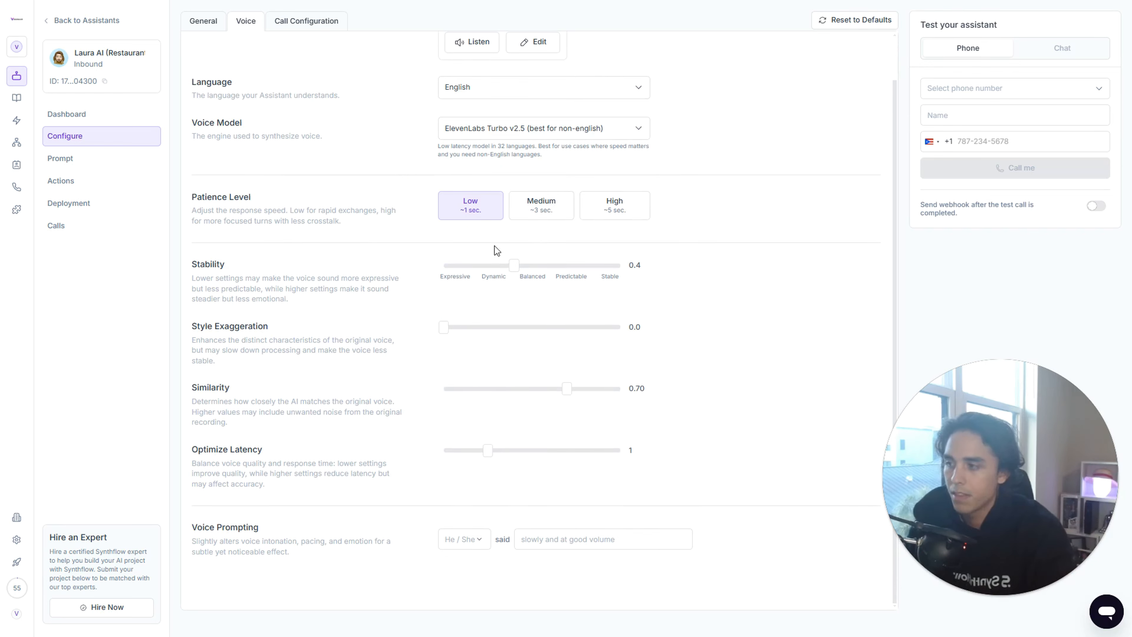
{"action": "left_click", "coordinate": [539, 210]}
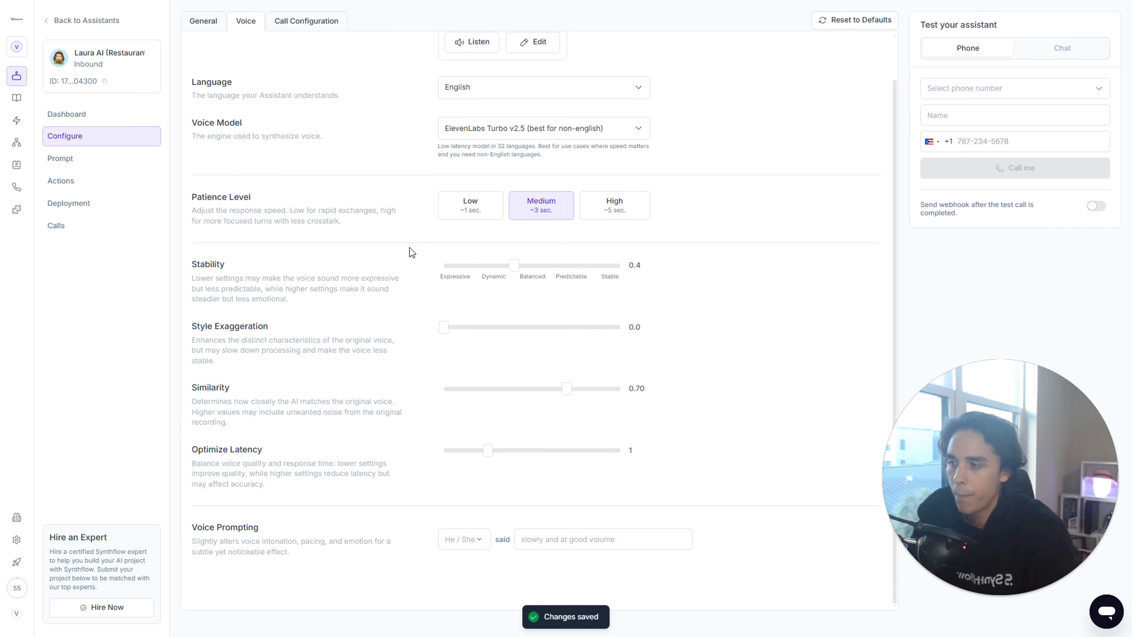
{"action": "scroll", "coordinate": [379, 247], "scroll_direction": "up", "scroll_amount": 1}
{"action": "scroll", "coordinate": [359, 253], "scroll_direction": "down", "scroll_amount": 1}
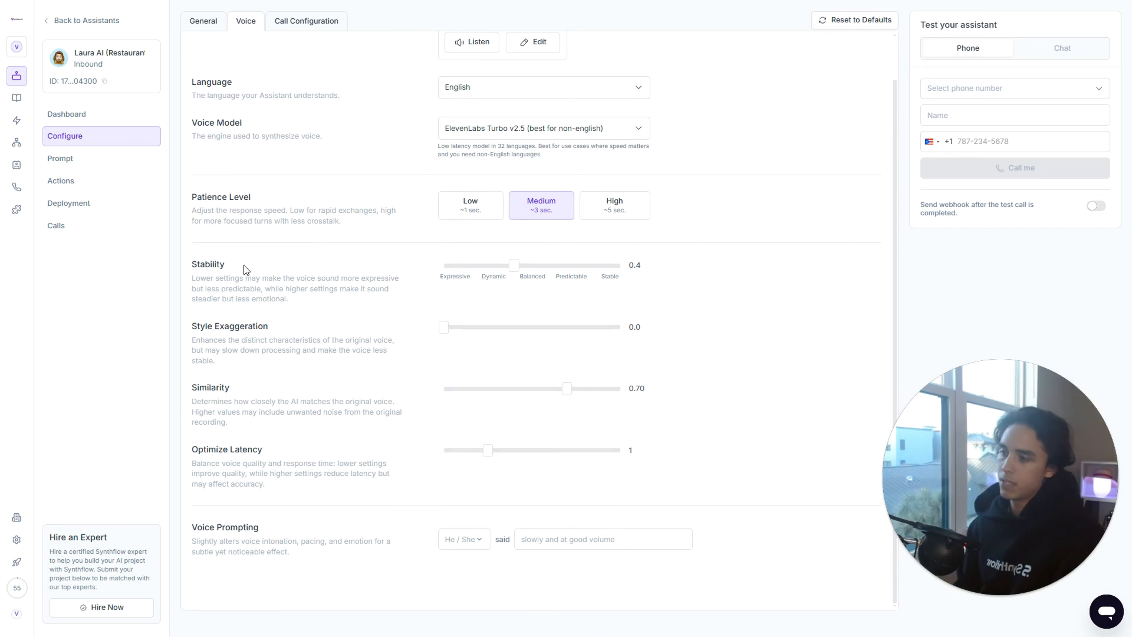
- Try a voice stability of 0.5 and return it to 0.4
{"action": "left_click_drag", "start_coordinate": [247, 269], "coordinate": [190, 266]}
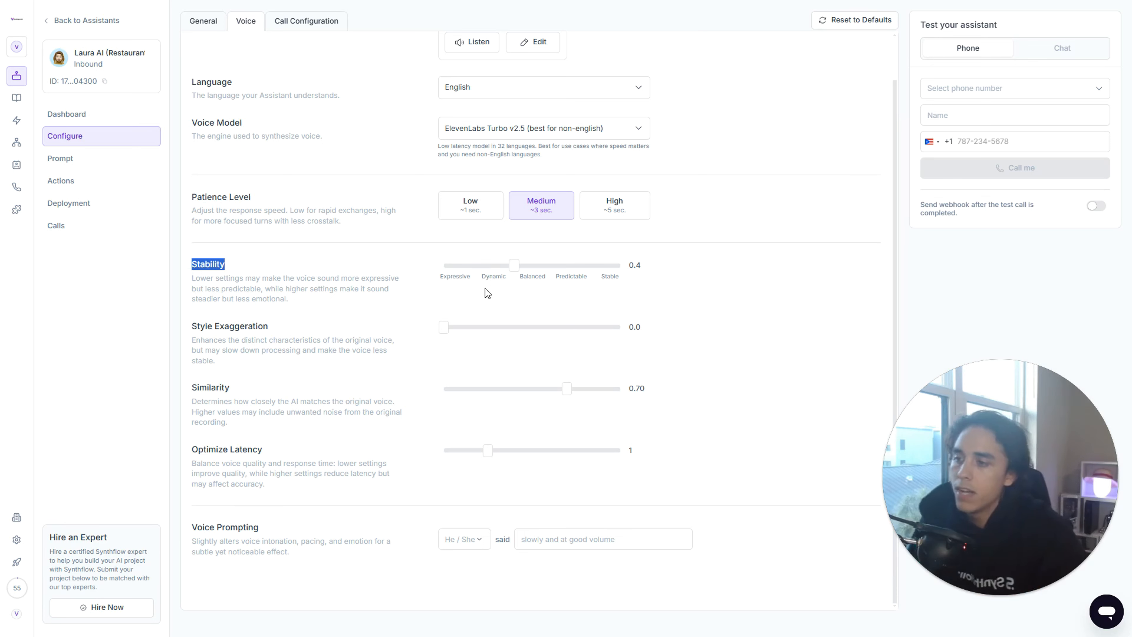
{"action": "left_click_drag", "start_coordinate": [441, 279], "coordinate": [590, 277]}
{"action": "left_click", "coordinate": [615, 295]}
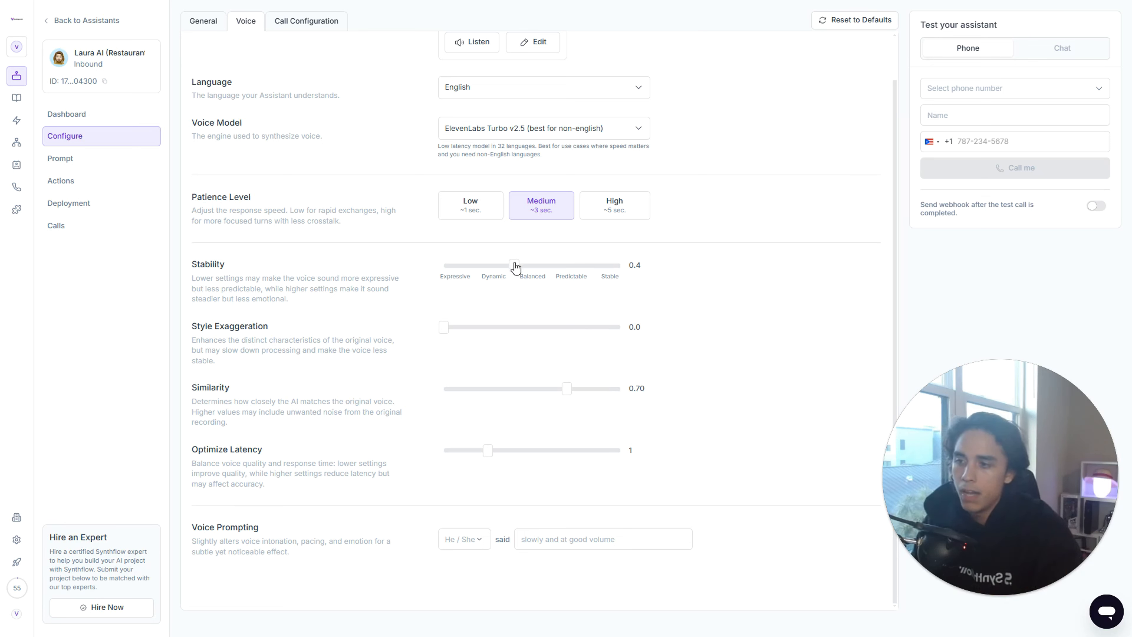
{"action": "mouse_move", "coordinate": [514, 266]}
{"action": "left_mouse_down"}
{"action": "mouse_move", "coordinate": [565, 268]}
{"action": "mouse_move", "coordinate": [524, 271]}
{"action": "left_mouse_up"}
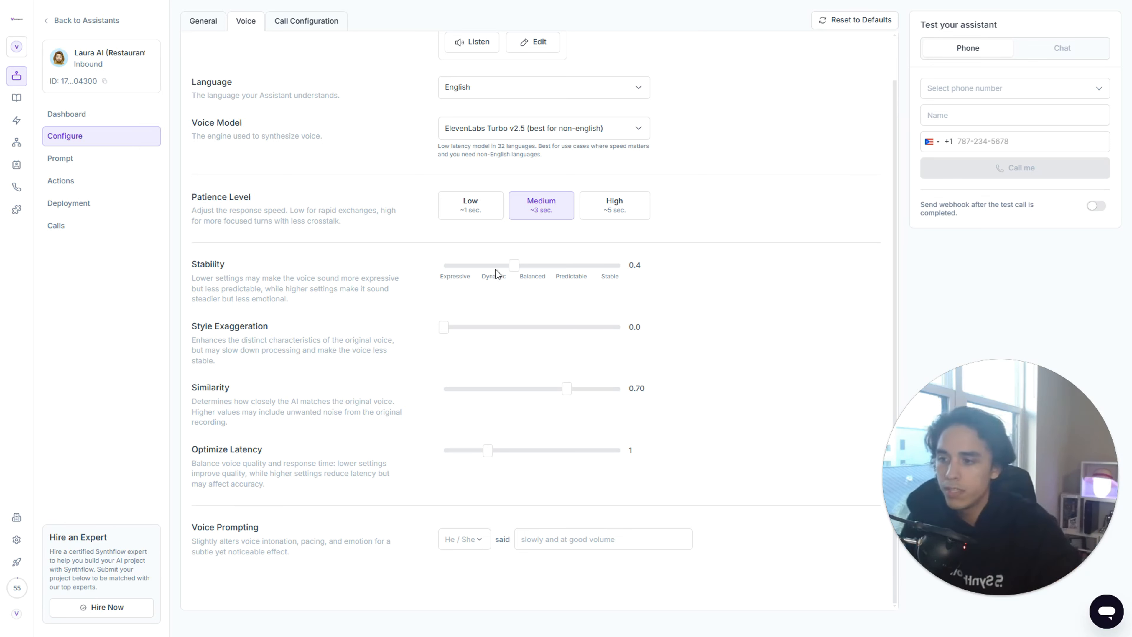
{"action": "left_click_drag", "start_coordinate": [514, 266], "coordinate": [579, 270]}
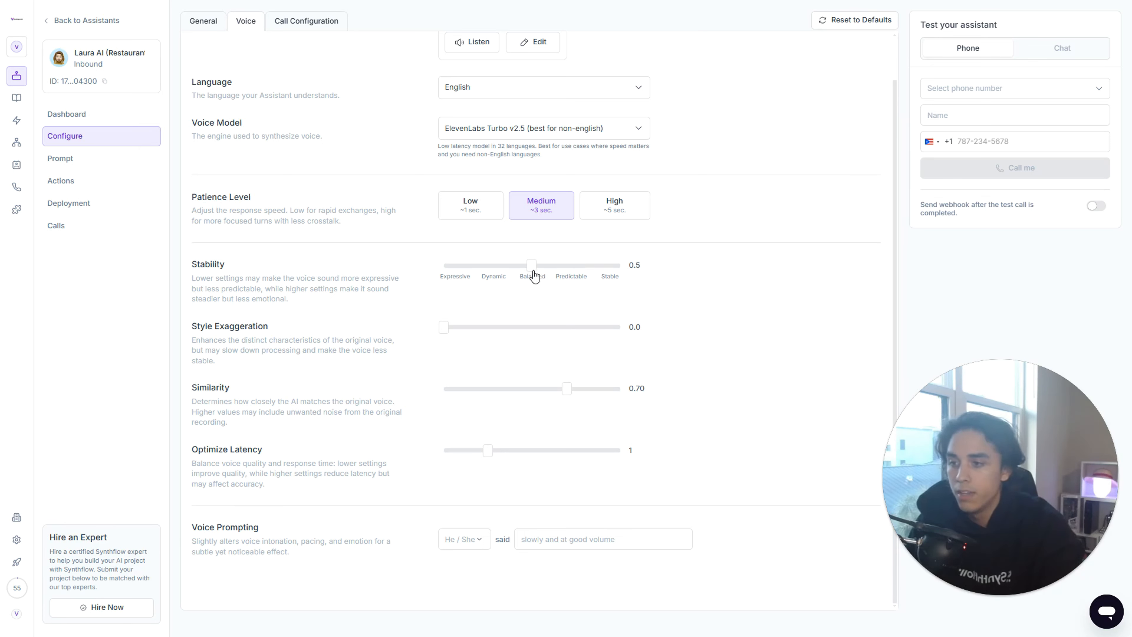
{"action": "left_click_drag", "start_coordinate": [535, 276], "coordinate": [521, 275]}
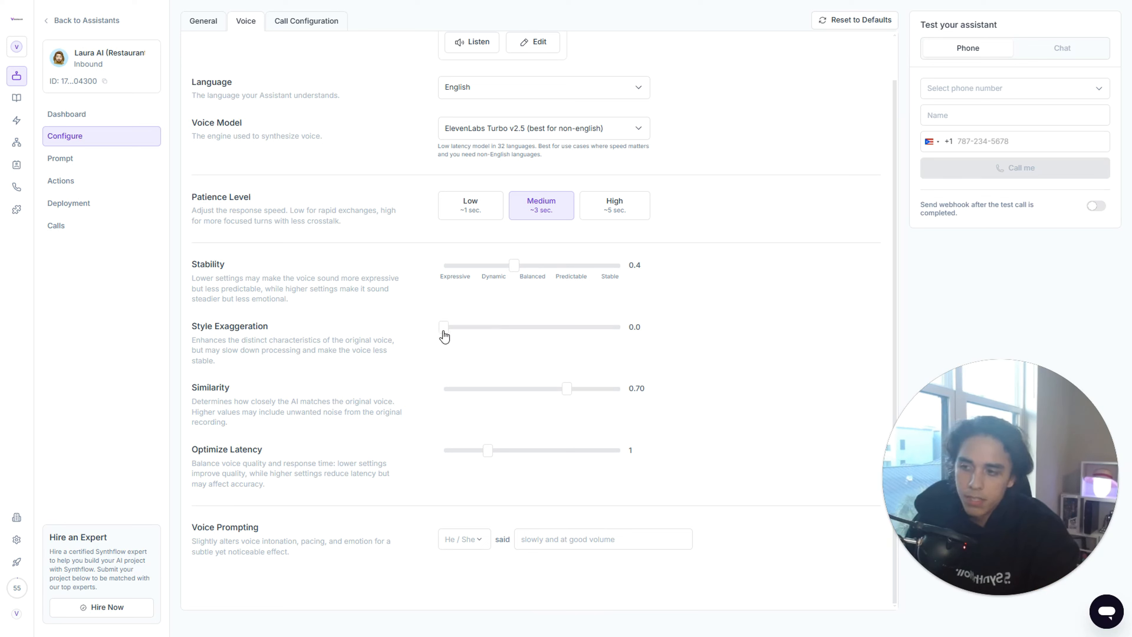
- Read the style exaggeration description, try values of 0.2 and 1.0, and set style exaggeration to 0.1
{"action": "left_click_drag", "start_coordinate": [442, 329], "coordinate": [479, 332]}
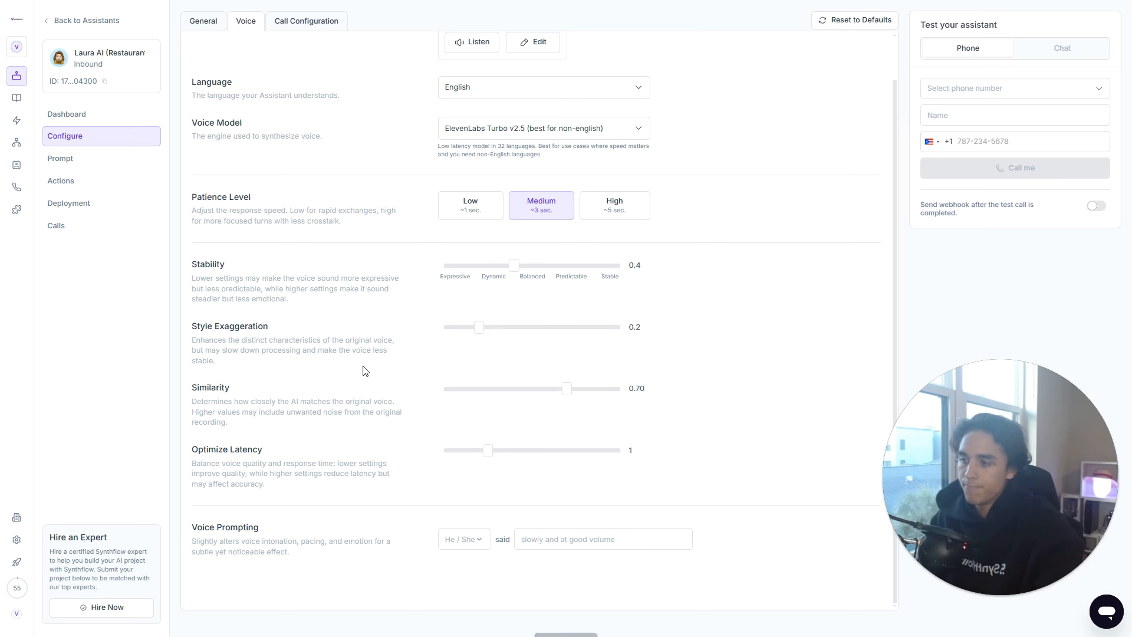
{"action": "left_click_drag", "start_coordinate": [195, 342], "coordinate": [392, 342]}
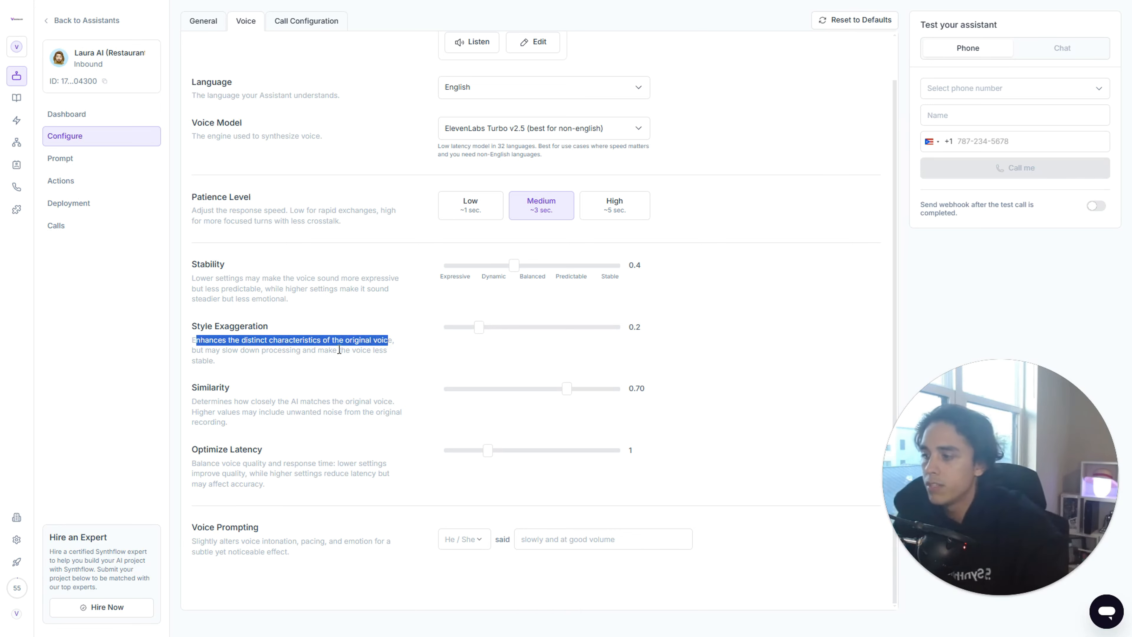
{"action": "left_click", "coordinate": [235, 350]}
{"action": "left_click_drag", "start_coordinate": [188, 353], "coordinate": [332, 360]}
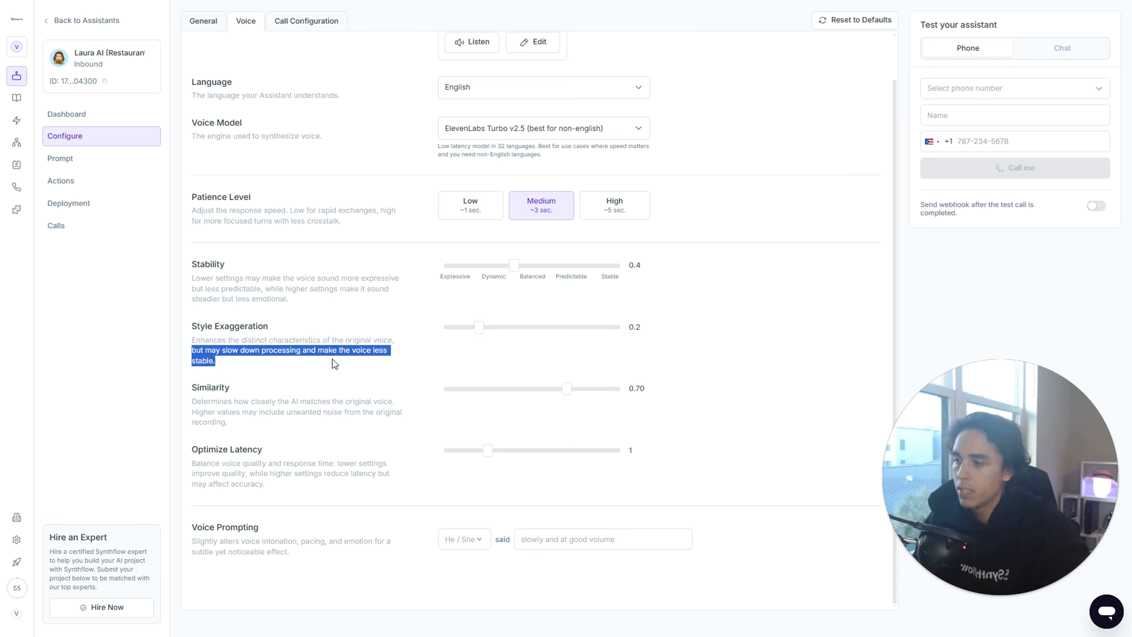
{"action": "left_click", "coordinate": [285, 364]}
{"action": "left_click_drag", "start_coordinate": [481, 338], "coordinate": [611, 333]}
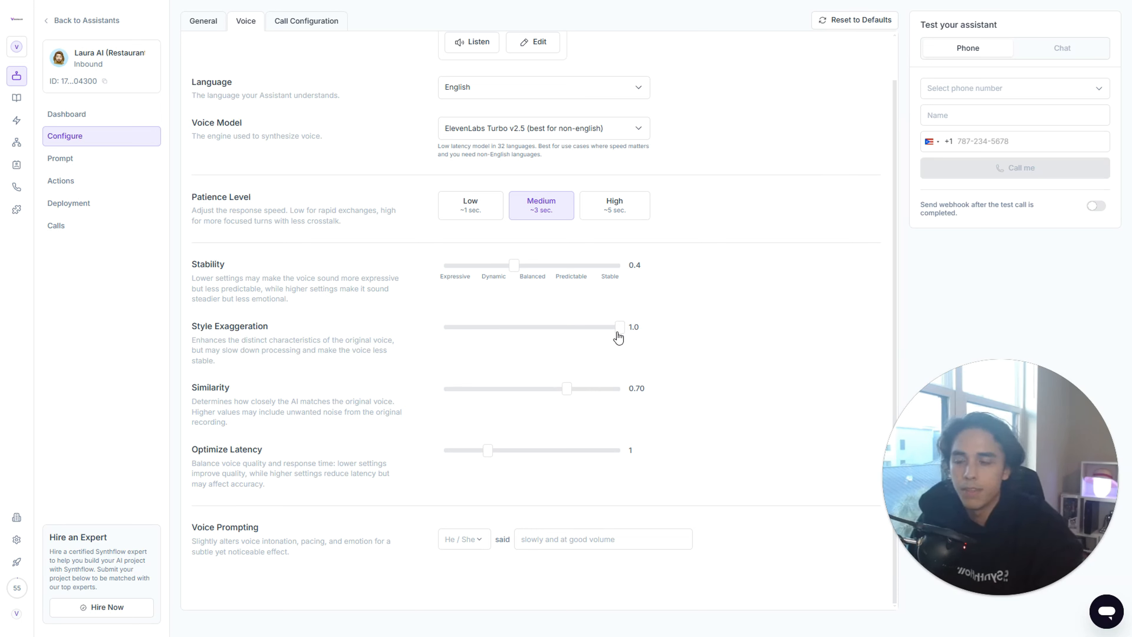
{"action": "left_click_drag", "start_coordinate": [618, 337], "coordinate": [488, 341]}
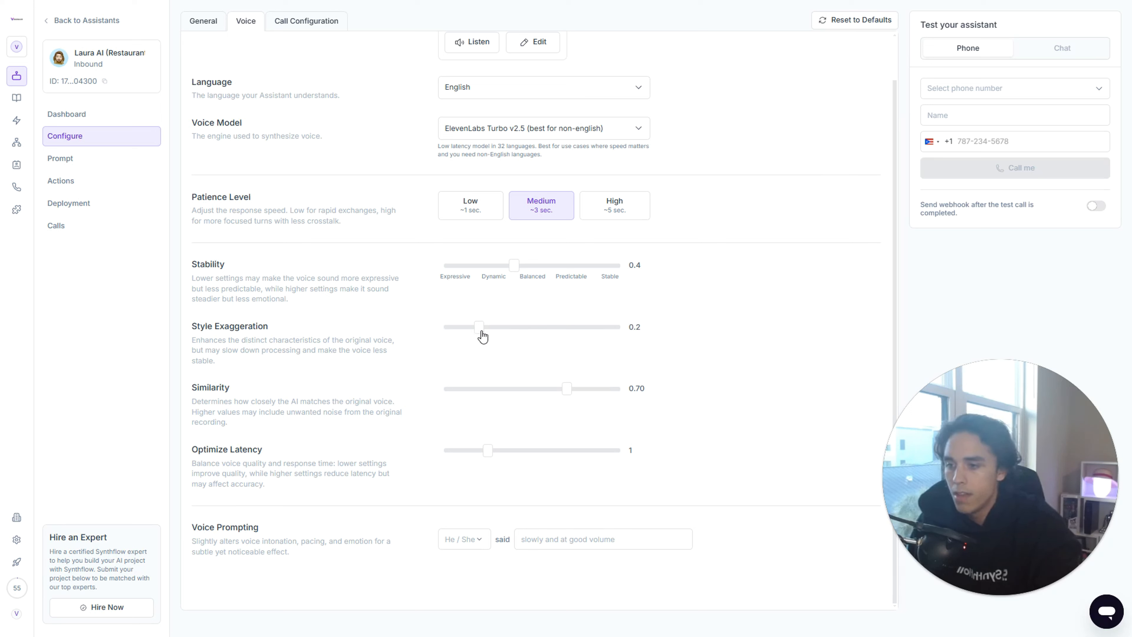
{"action": "left_click_drag", "start_coordinate": [482, 337], "coordinate": [463, 337]}
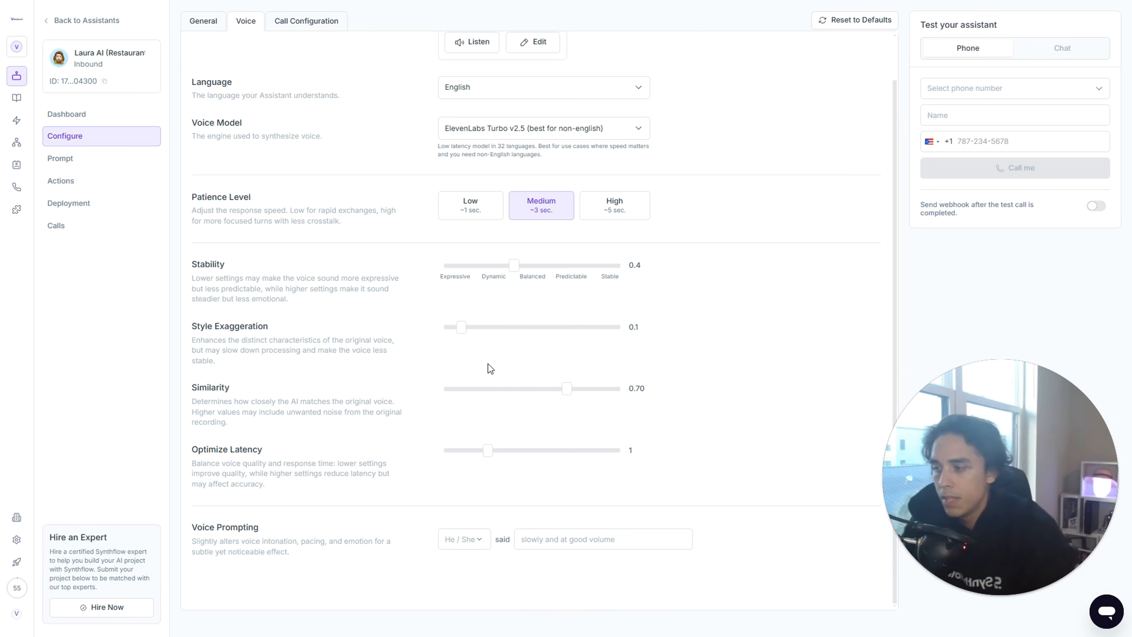
- Try voice similarity values of 0.75 and 1.00, and return similarity to 0.70
{"action": "left_click_drag", "start_coordinate": [562, 392], "coordinate": [581, 391]}
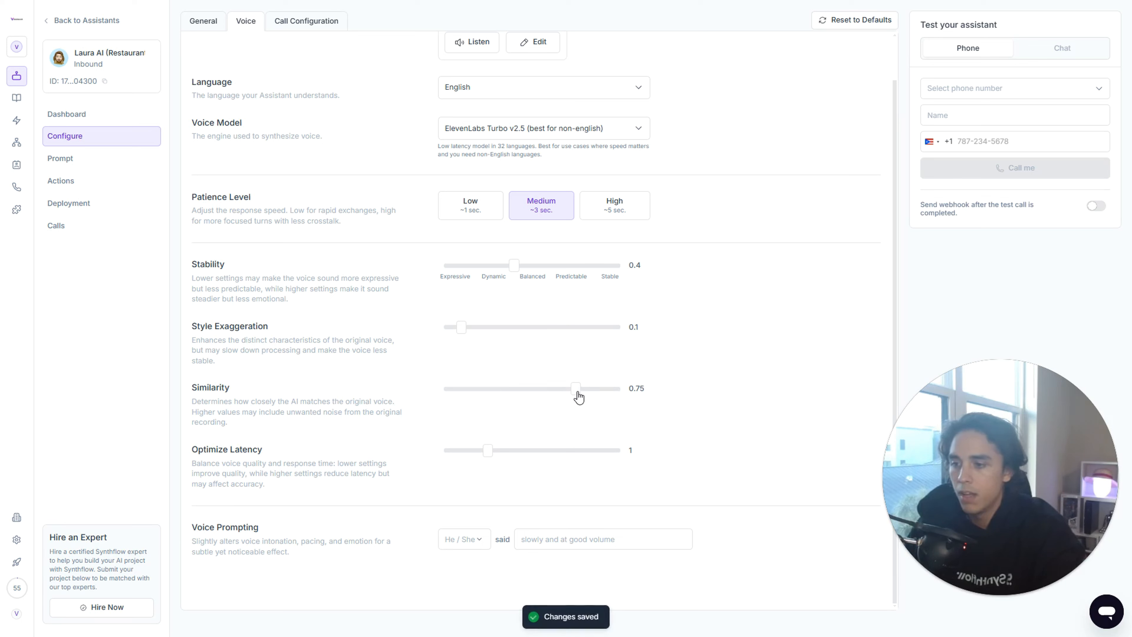
{"action": "left_click_drag", "start_coordinate": [574, 392], "coordinate": [609, 392]}
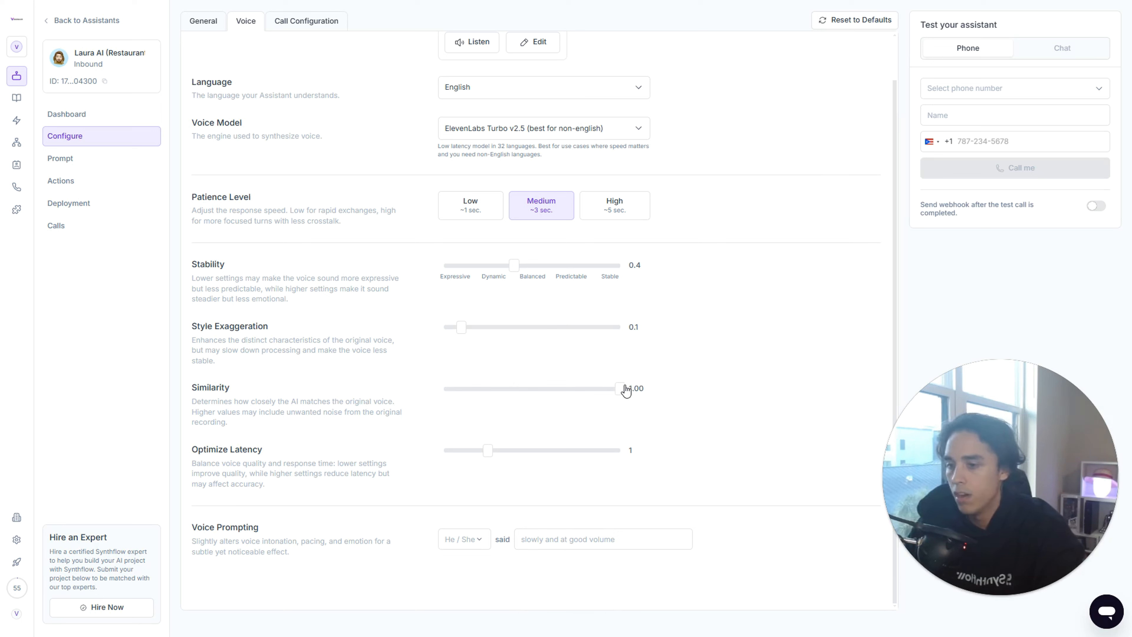
{"action": "left_click_drag", "start_coordinate": [619, 390], "coordinate": [570, 395]}
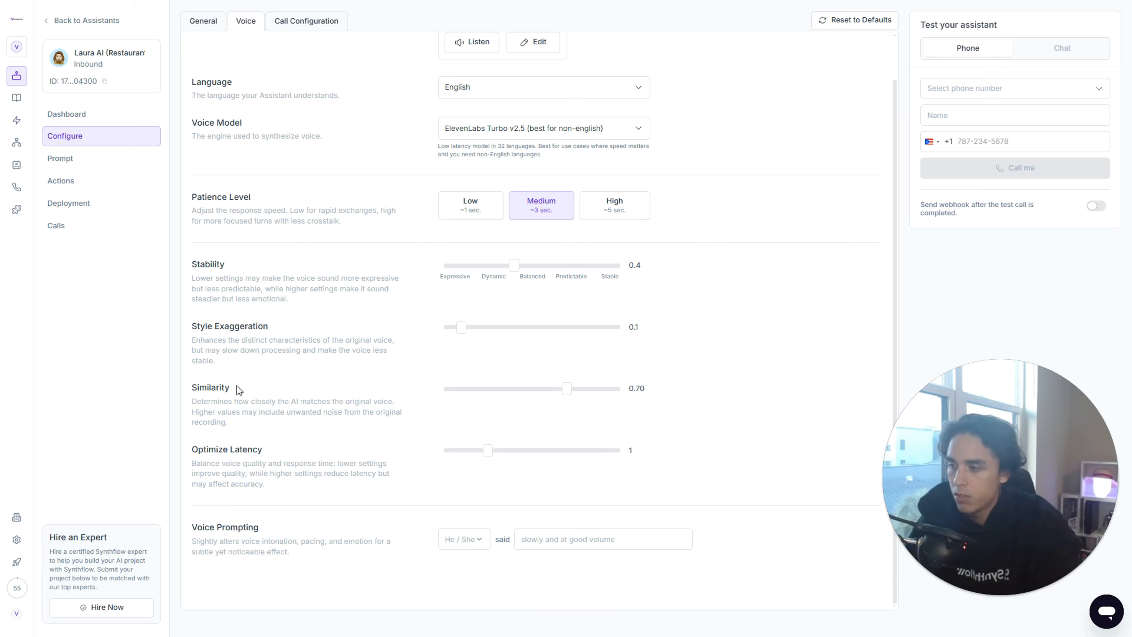
{"action": "left_click_drag", "start_coordinate": [192, 387], "coordinate": [269, 381]}
{"action": "left_click", "coordinate": [285, 396]}
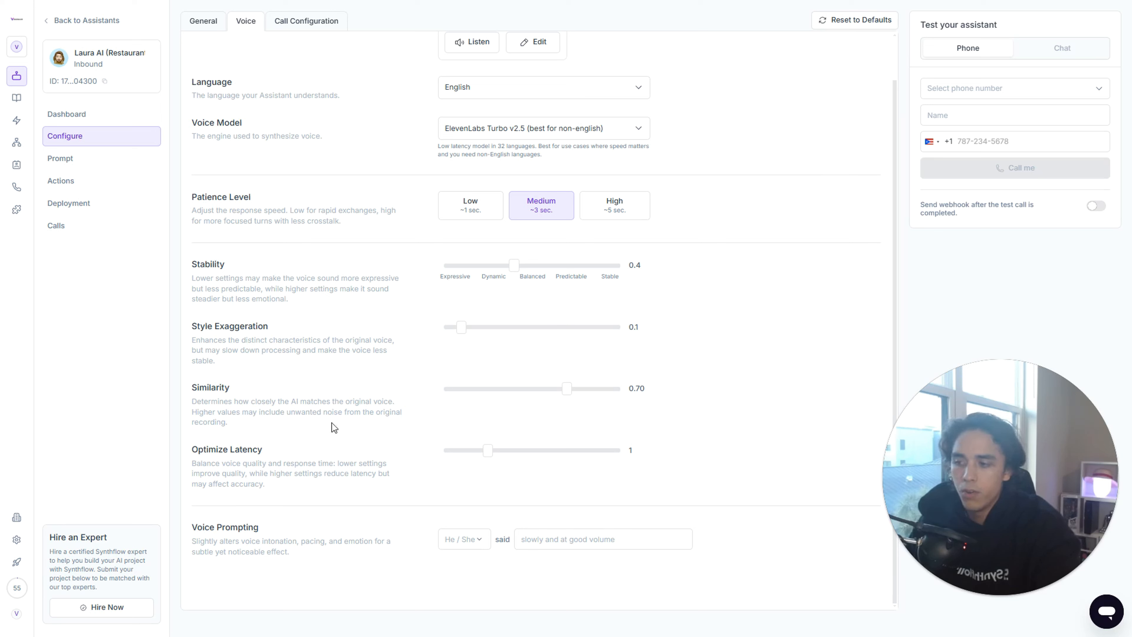
- Read the Optimize Latency description, try latency values of 4, 1 and 3, and set Optimize Latency to 2
{"action": "left_click_drag", "start_coordinate": [283, 415], "coordinate": [376, 426]}
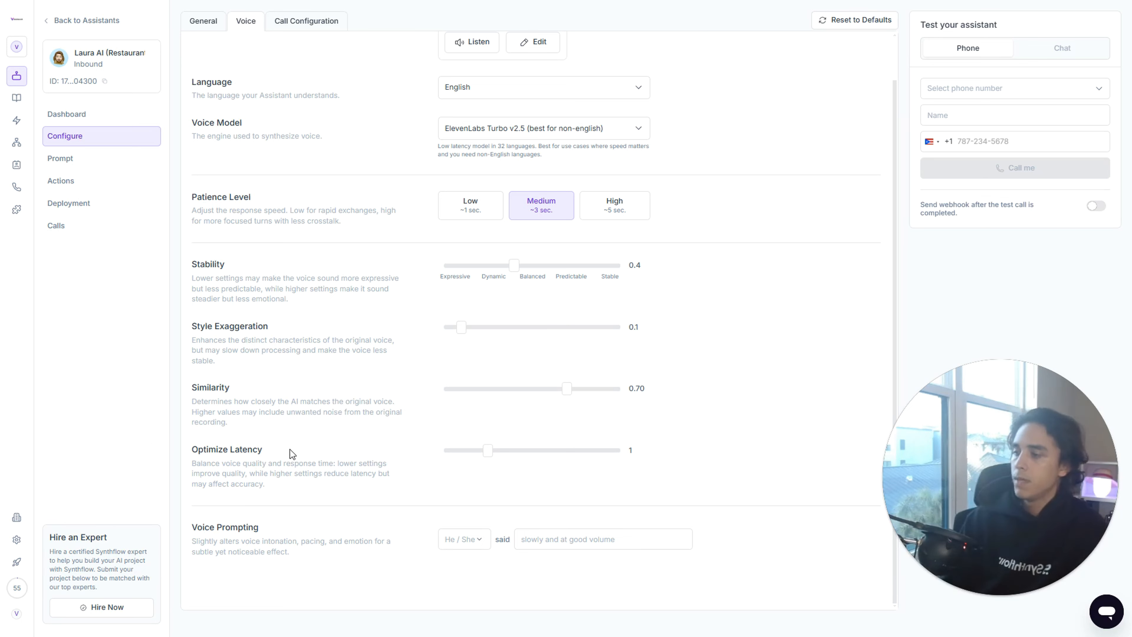
{"action": "left_click_drag", "start_coordinate": [290, 450], "coordinate": [183, 441]}
{"action": "left_click", "coordinate": [341, 446]}
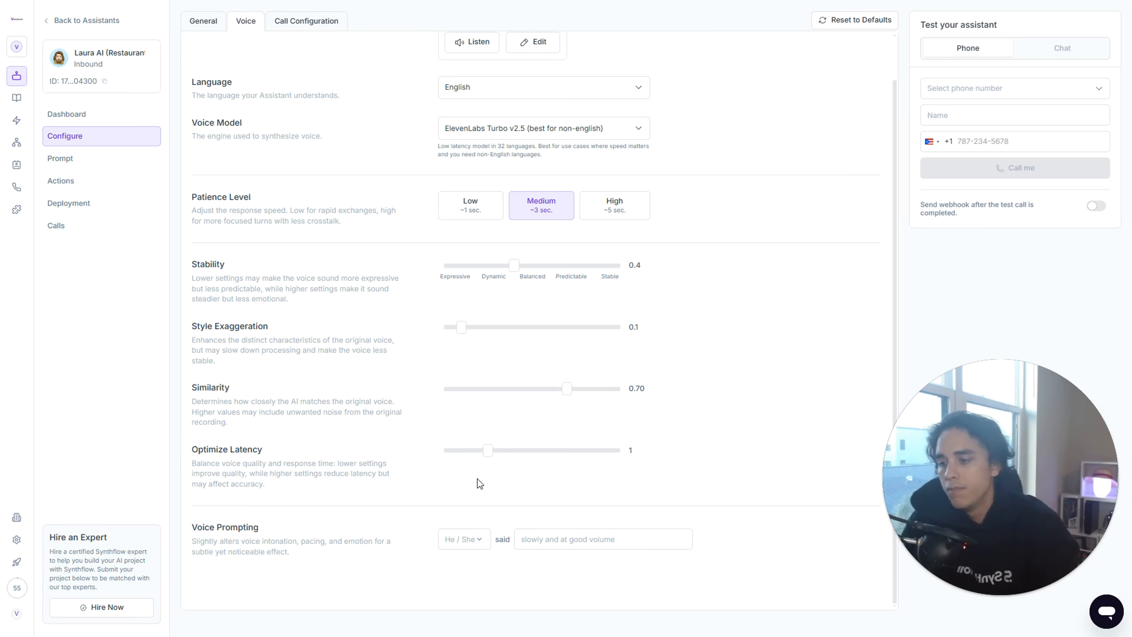
{"action": "left_click_drag", "start_coordinate": [518, 456], "coordinate": [566, 457]}
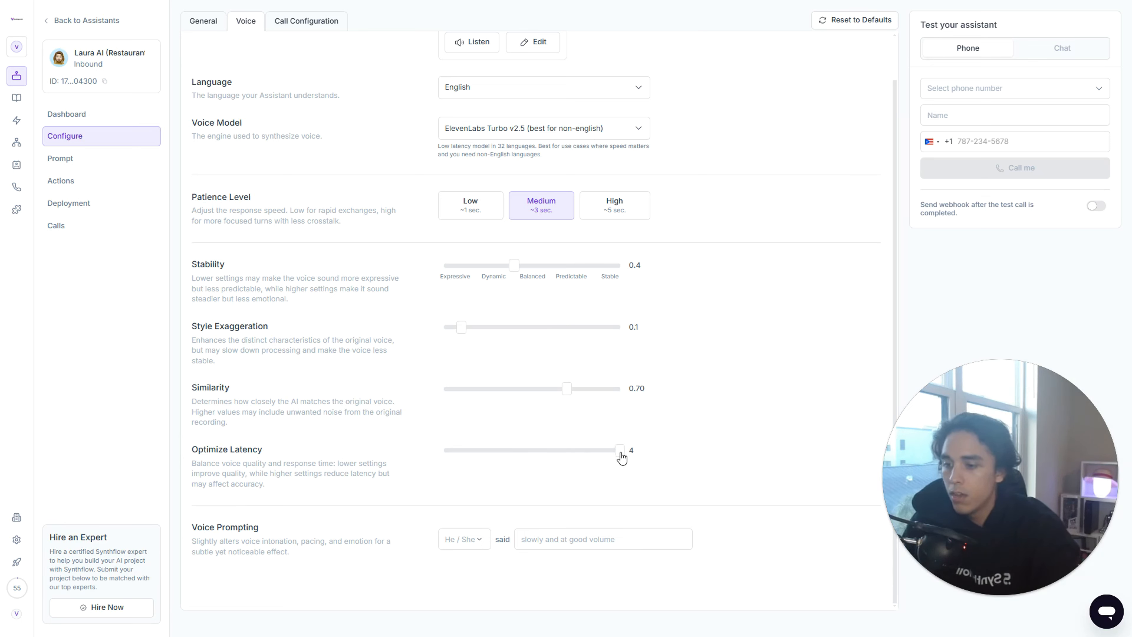
{"action": "left_click", "coordinate": [544, 448]}
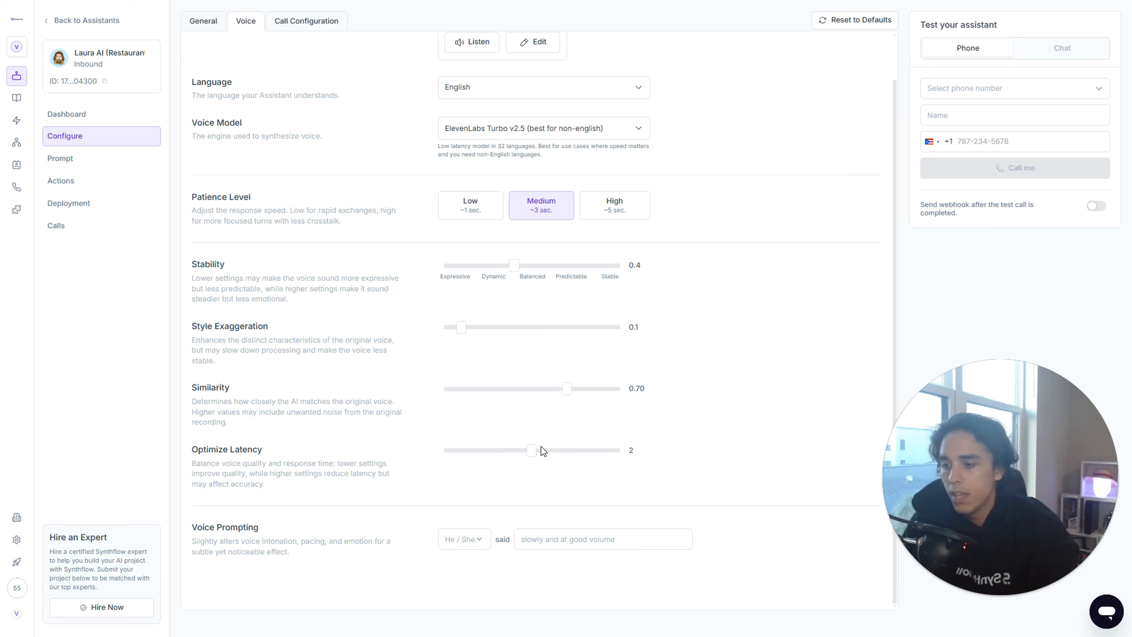
{"action": "left_click_drag", "start_coordinate": [541, 446], "coordinate": [485, 451]}
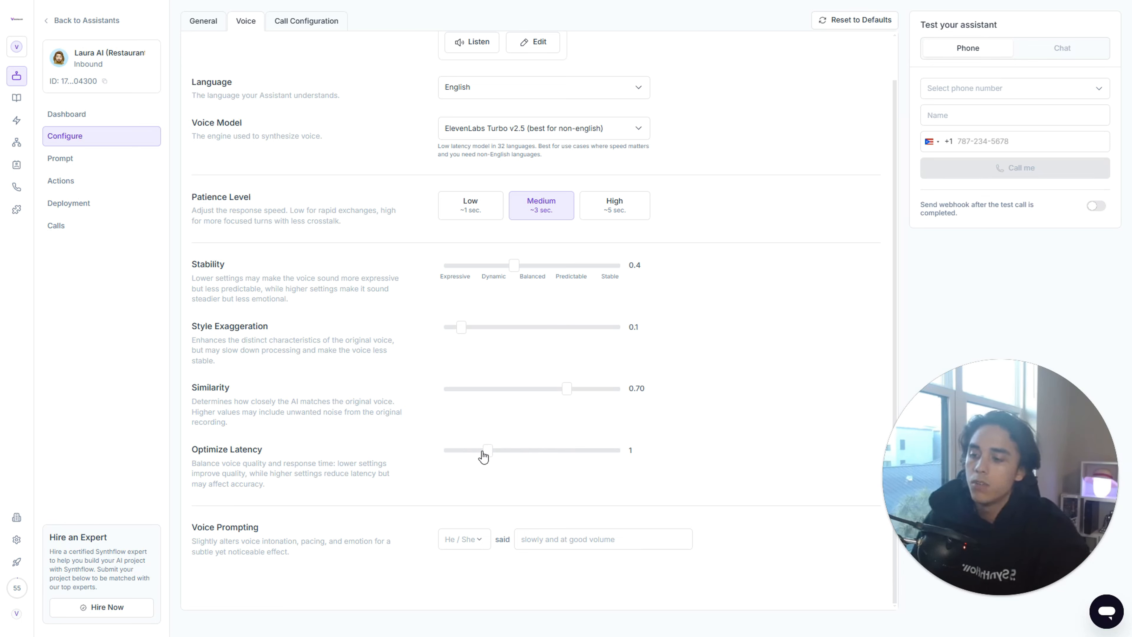
{"action": "left_click_drag", "start_coordinate": [484, 456], "coordinate": [530, 455]}
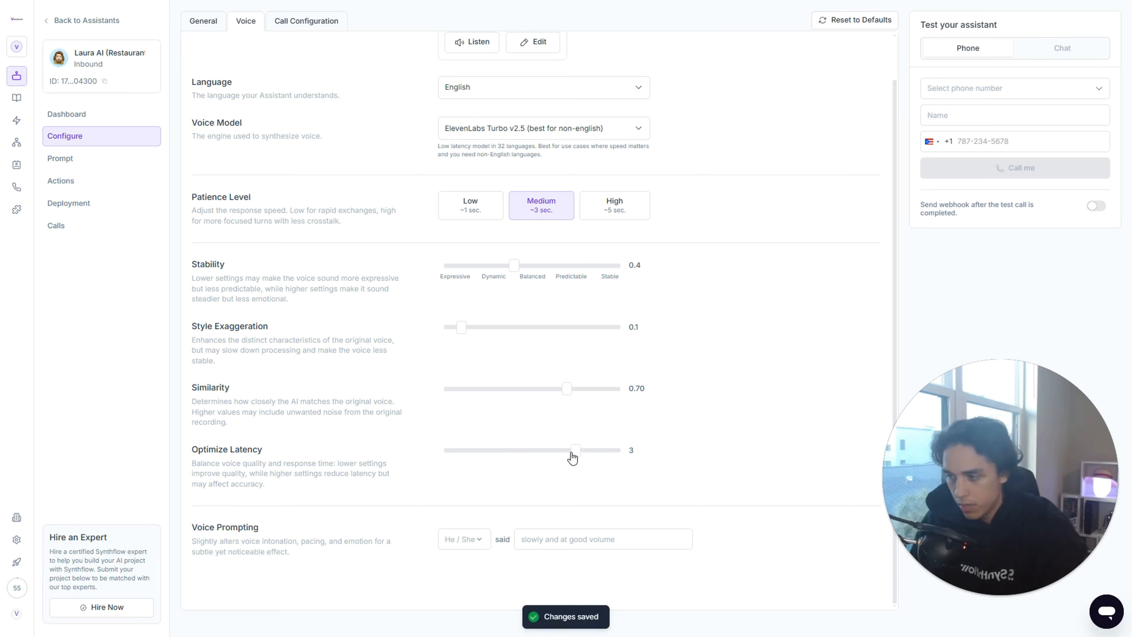
{"action": "left_click_drag", "start_coordinate": [574, 459], "coordinate": [530, 457]}
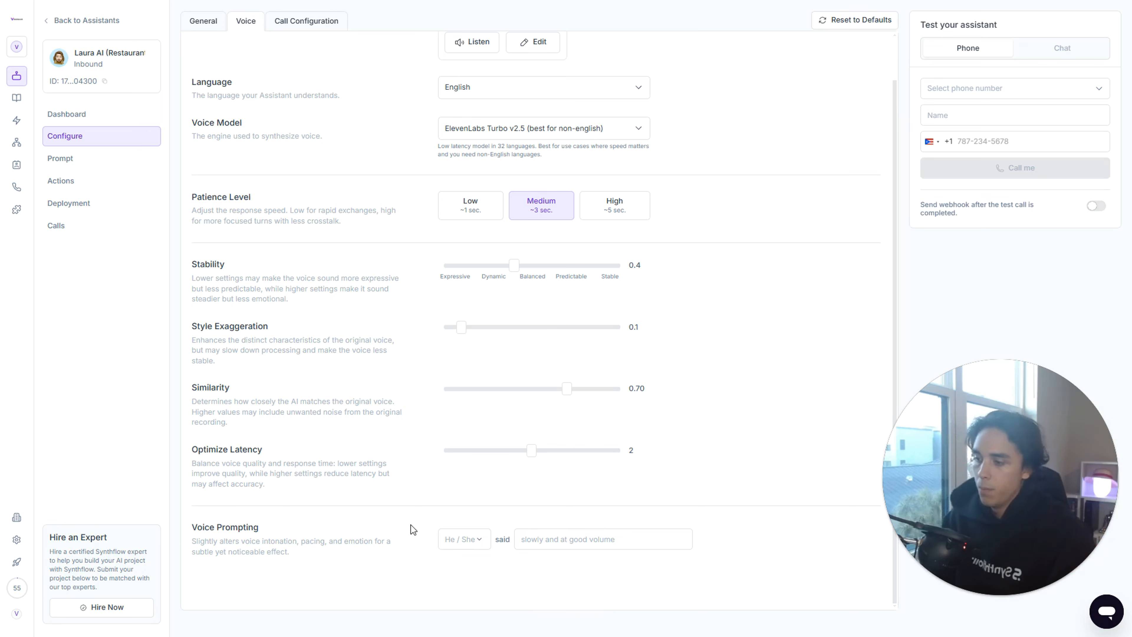
- Set the voice prompting to "She said fast"
{"action": "left_click_drag", "start_coordinate": [271, 526], "coordinate": [180, 529]}
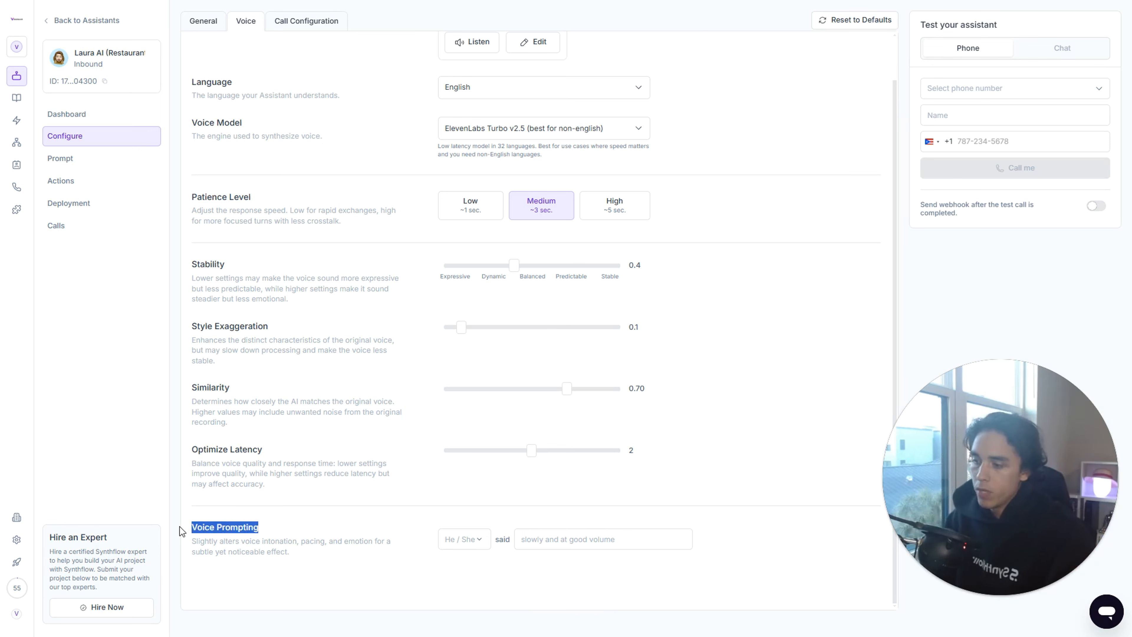
{"action": "left_click", "coordinate": [374, 507]}
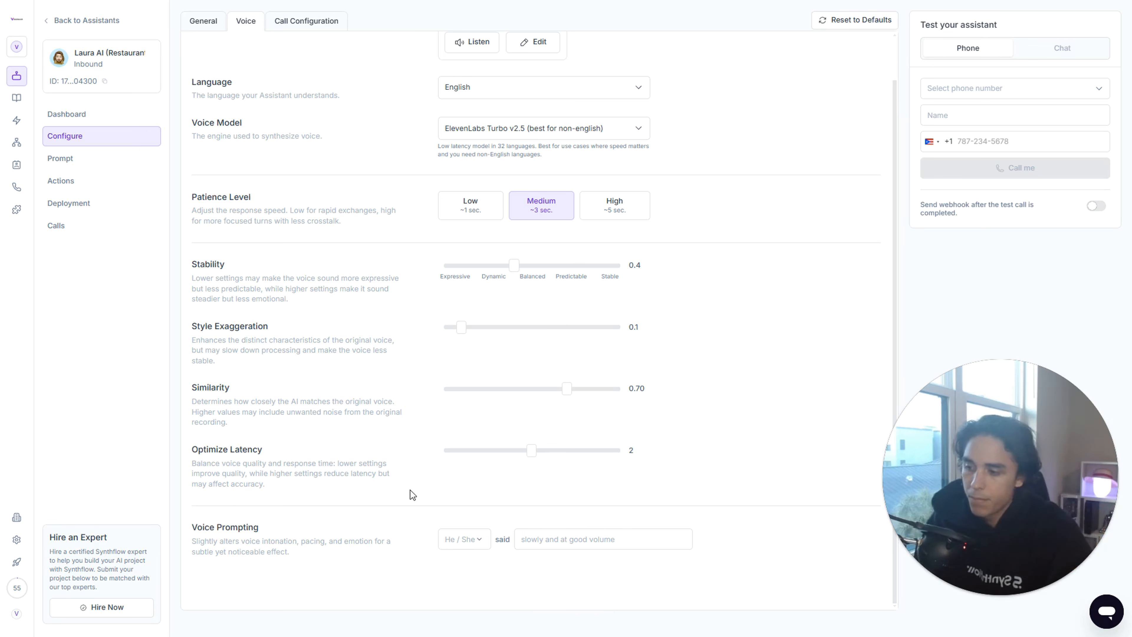
{"action": "left_click", "coordinate": [476, 541]}
{"action": "left_click", "coordinate": [457, 585]}
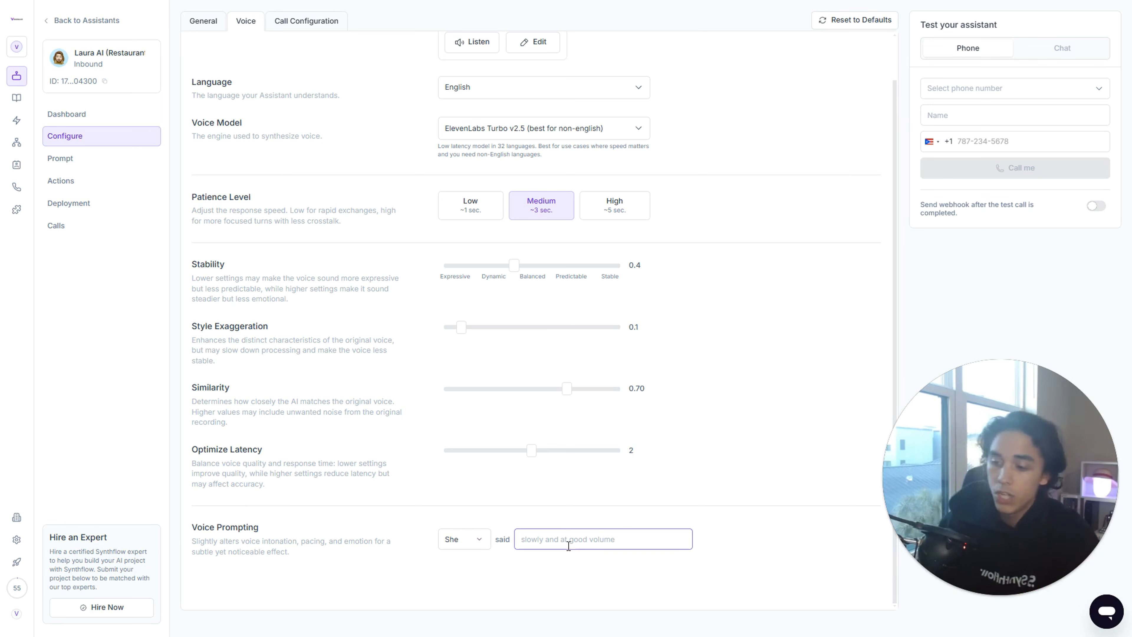
{"action": "type", "text": "fast"}
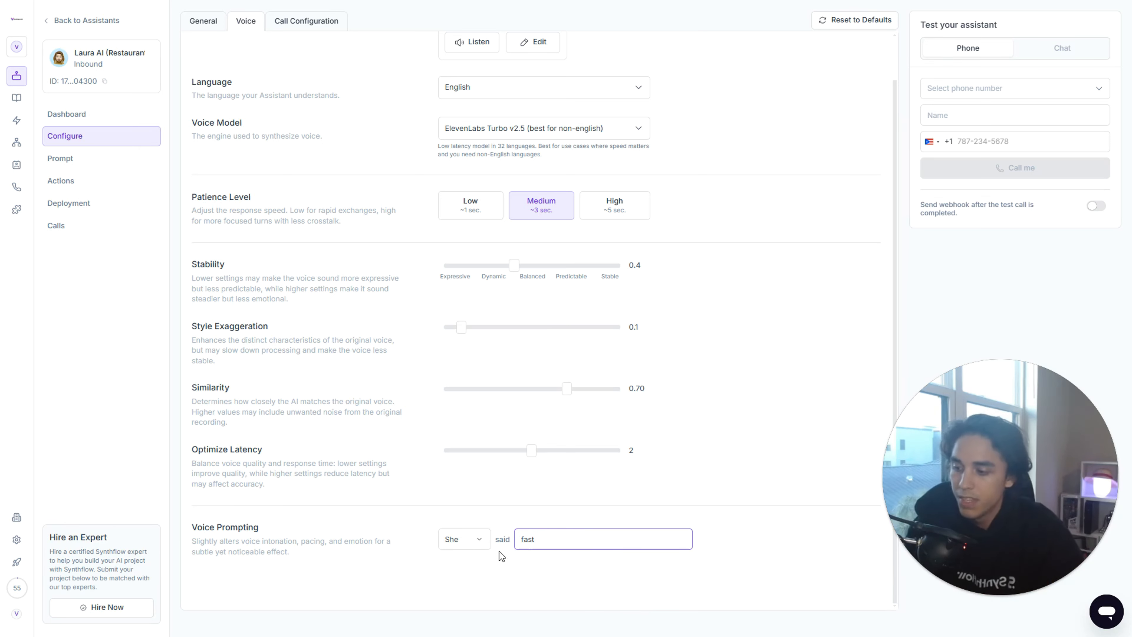
{"action": "left_click", "coordinate": [626, 511]}
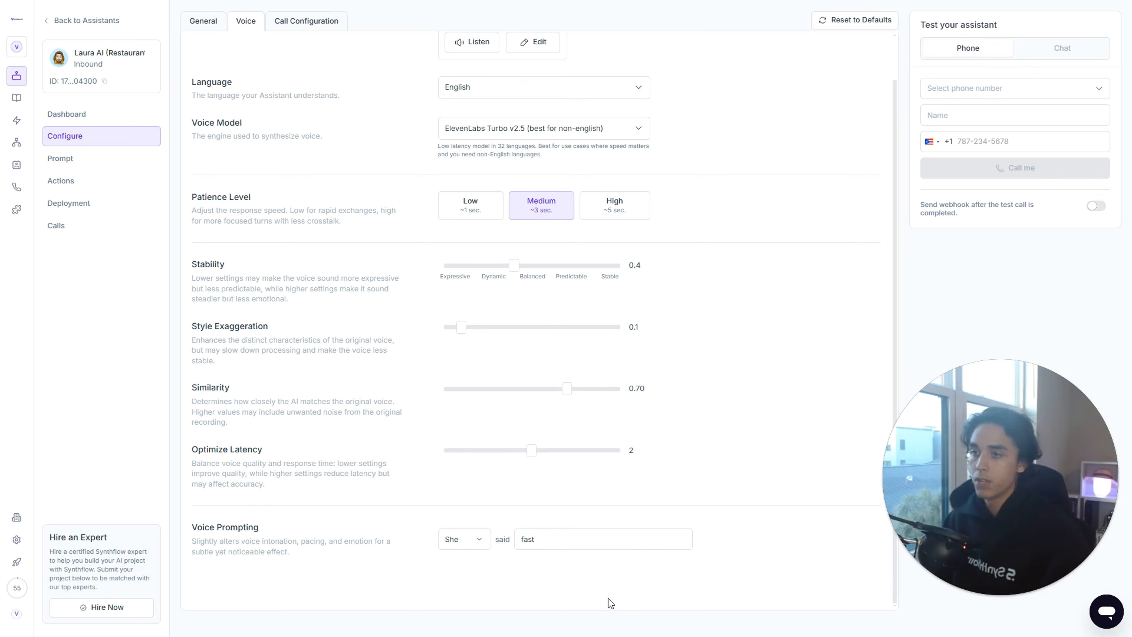
- Review the pause before speaking in the call configuration and set the ring duration to 3 seconds
{"action": "scroll", "coordinate": [588, 440], "scroll_direction": "up", "scroll_amount": 2}
{"action": "left_click", "coordinate": [300, 24]}
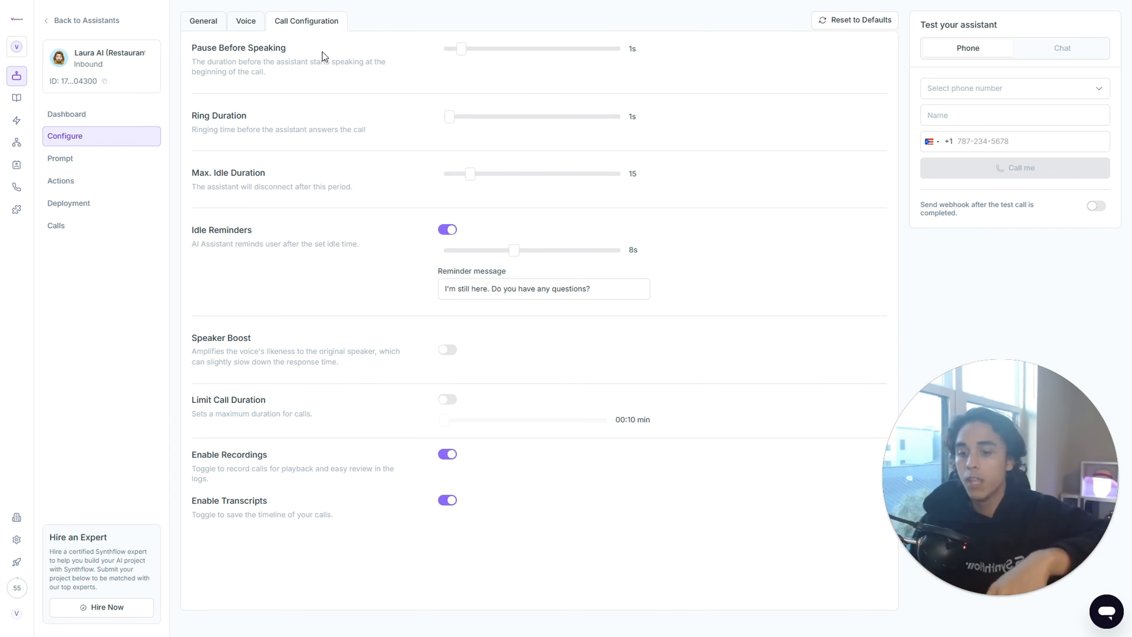
{"action": "left_click_drag", "start_coordinate": [300, 48], "coordinate": [185, 37]}
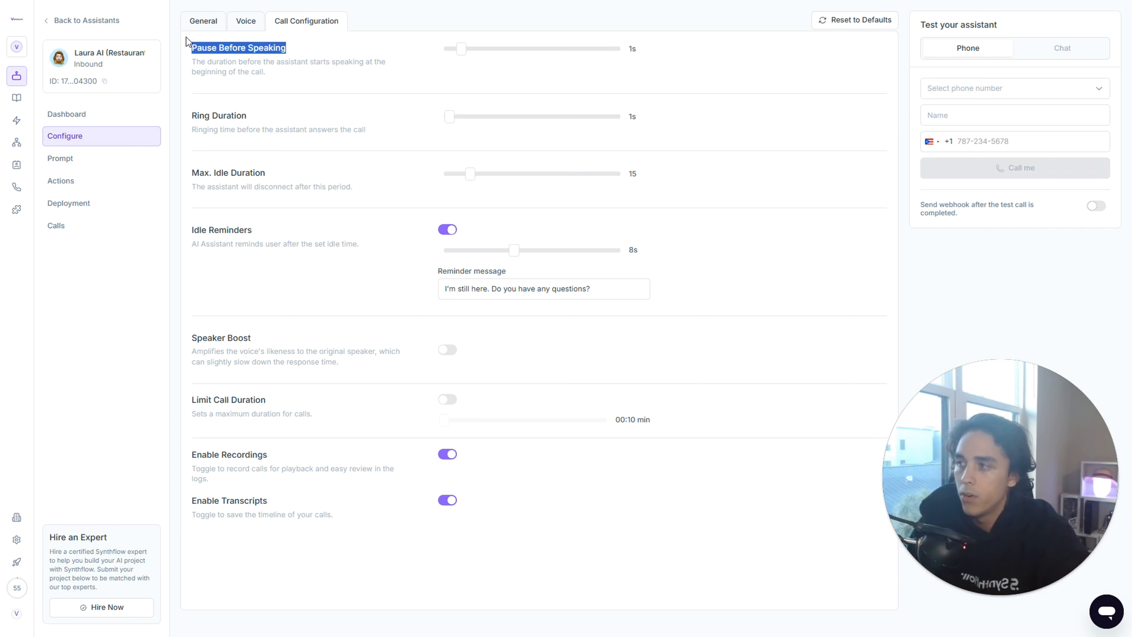
{"action": "left_click", "coordinate": [406, 80]}
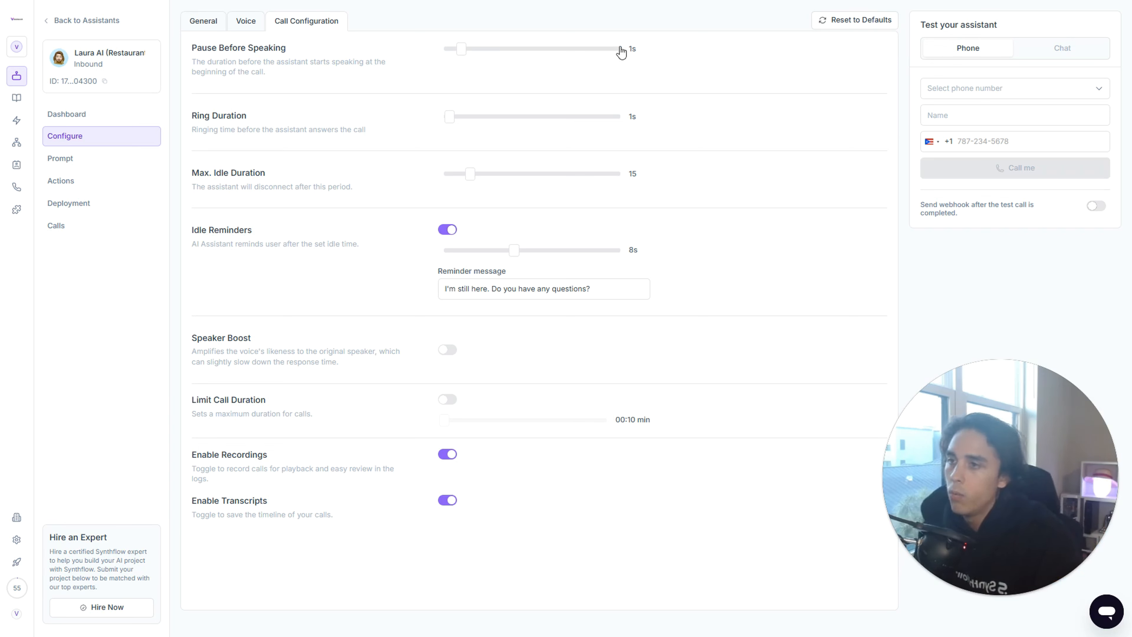
{"action": "double_click", "coordinate": [621, 57]}
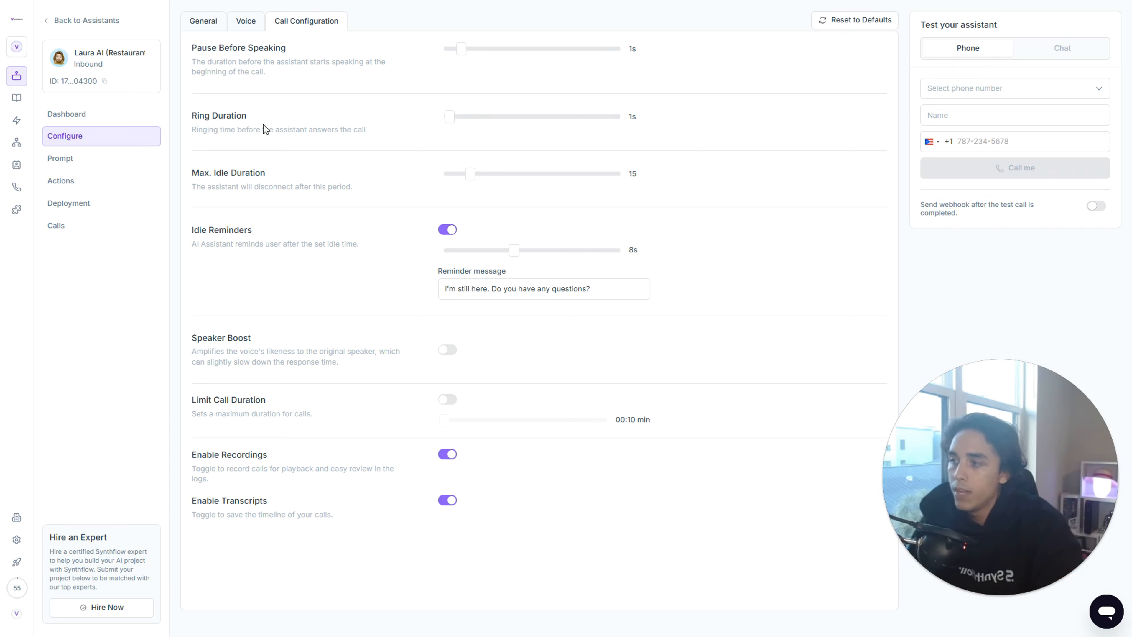
{"action": "left_click_drag", "start_coordinate": [312, 118], "coordinate": [188, 118]}
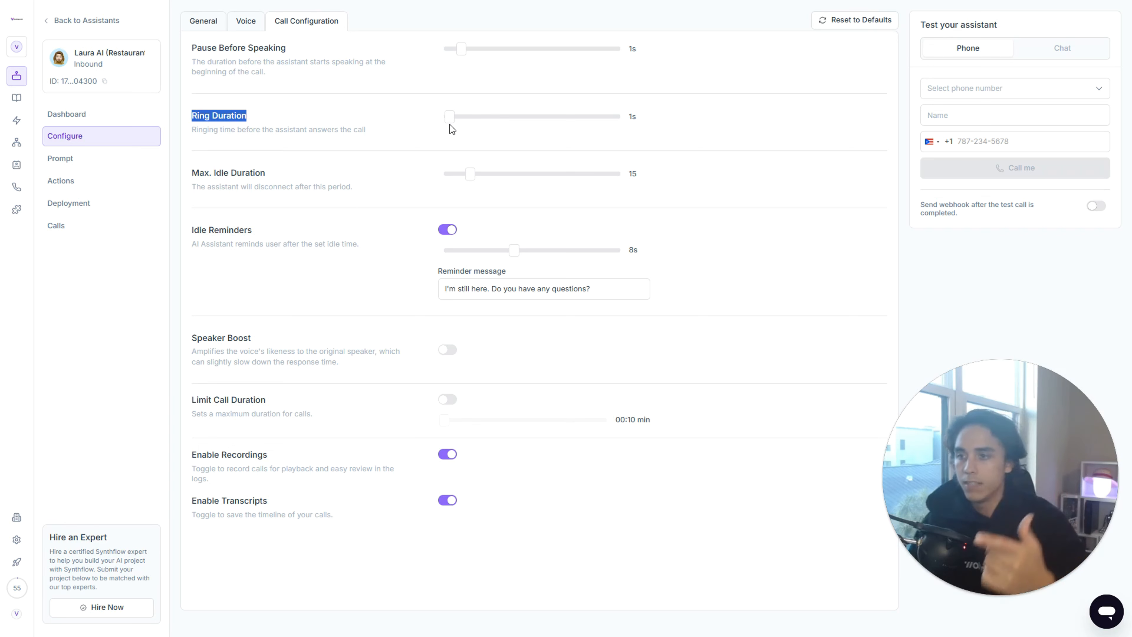
{"action": "mouse_move", "coordinate": [447, 118]}
{"action": "left_mouse_down"}
{"action": "mouse_move", "coordinate": [526, 118]}
{"action": "mouse_move", "coordinate": [453, 108]}
{"action": "mouse_move", "coordinate": [520, 104]}
{"action": "mouse_move", "coordinate": [455, 112]}
{"action": "left_mouse_up"}
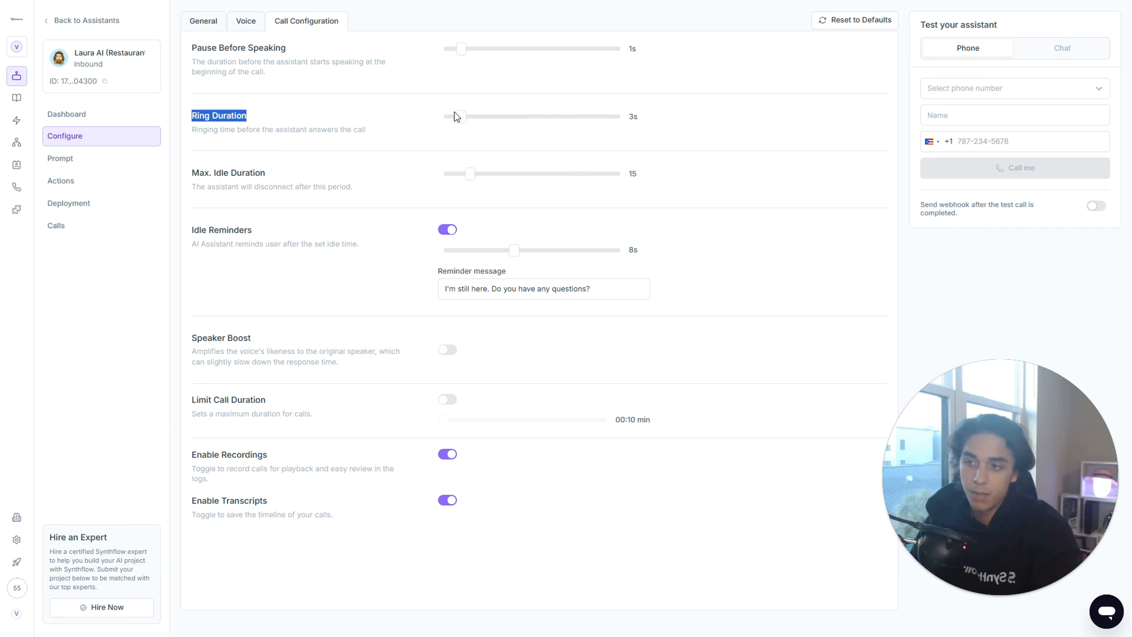
{"action": "left_click", "coordinate": [414, 121]}
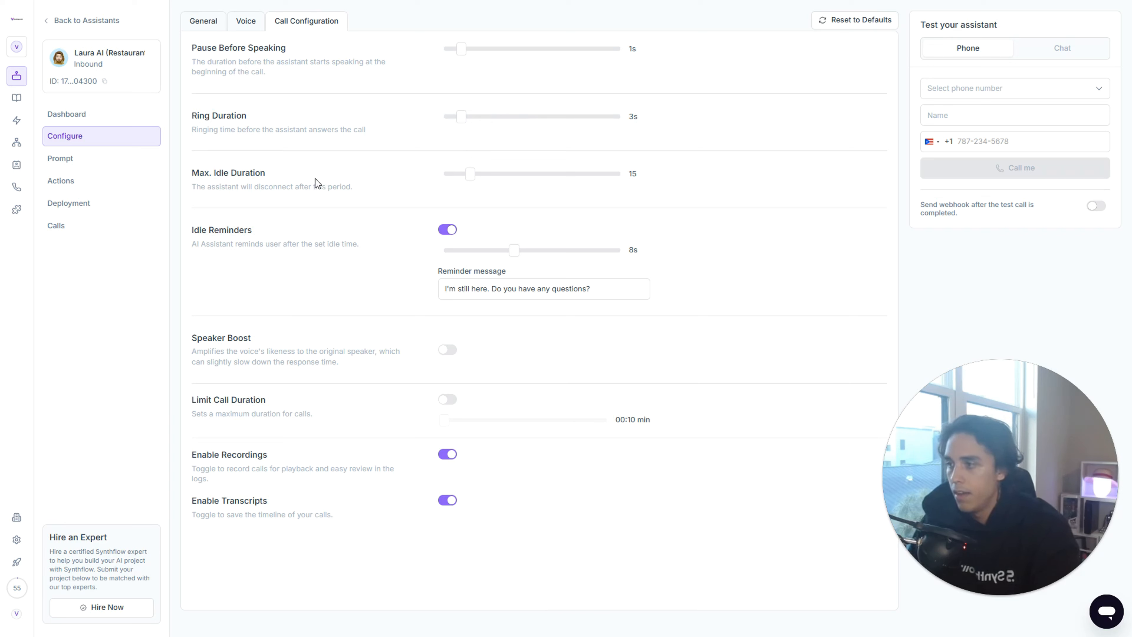
- Try a maximum idle duration of 70 and return it to 15
{"action": "left_click_drag", "start_coordinate": [305, 175], "coordinate": [193, 181]}
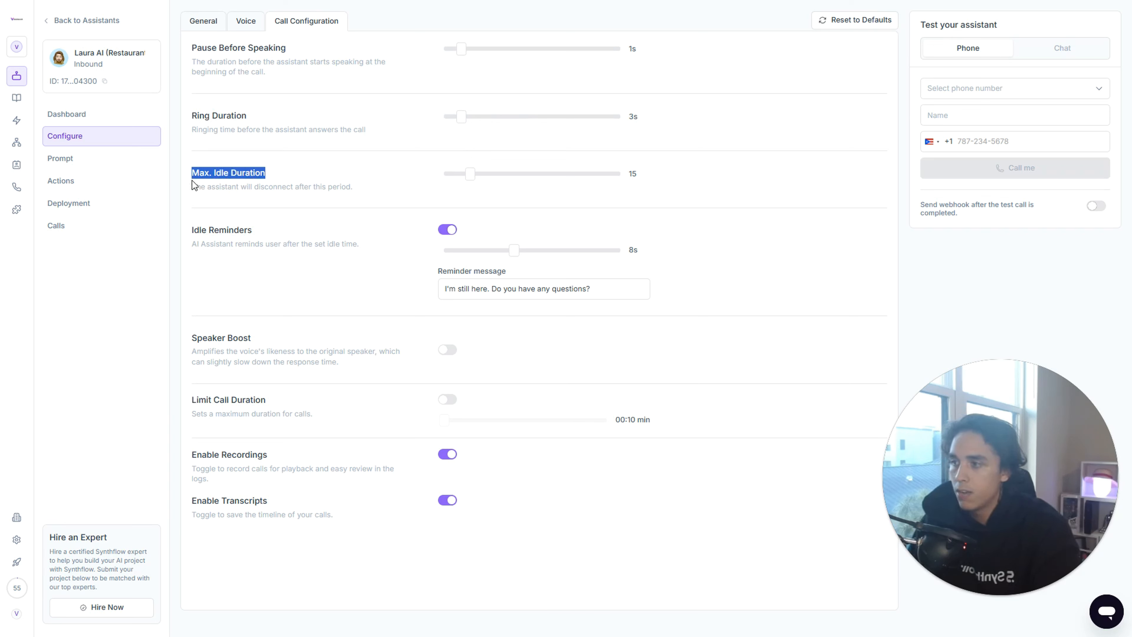
{"action": "left_click", "coordinate": [297, 169]}
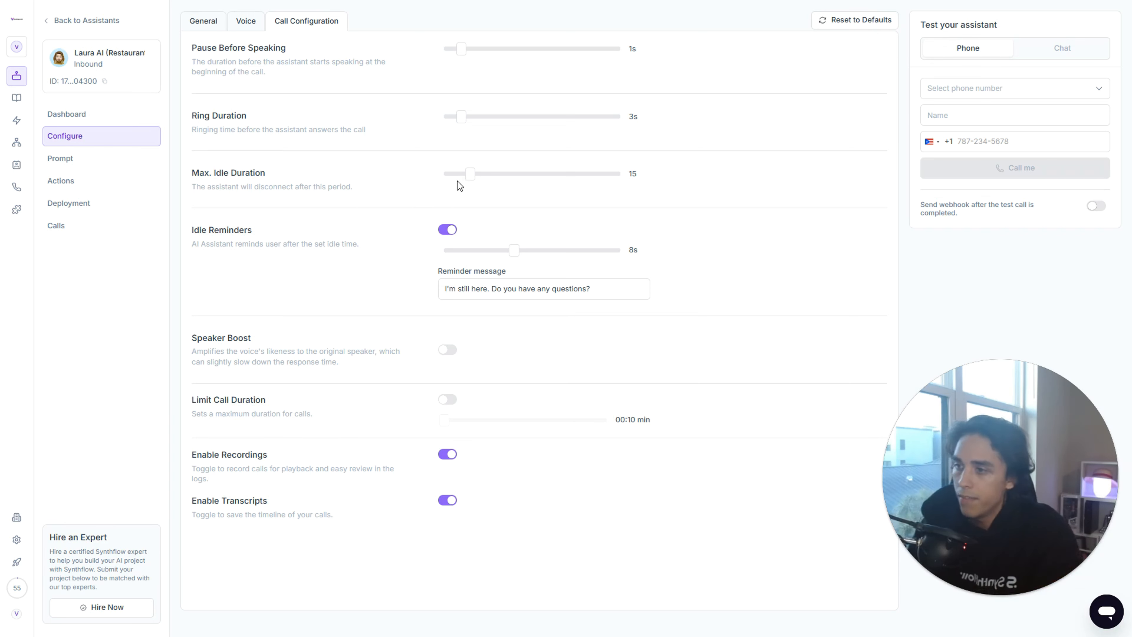
{"action": "left_click_drag", "start_coordinate": [470, 181], "coordinate": [569, 179]}
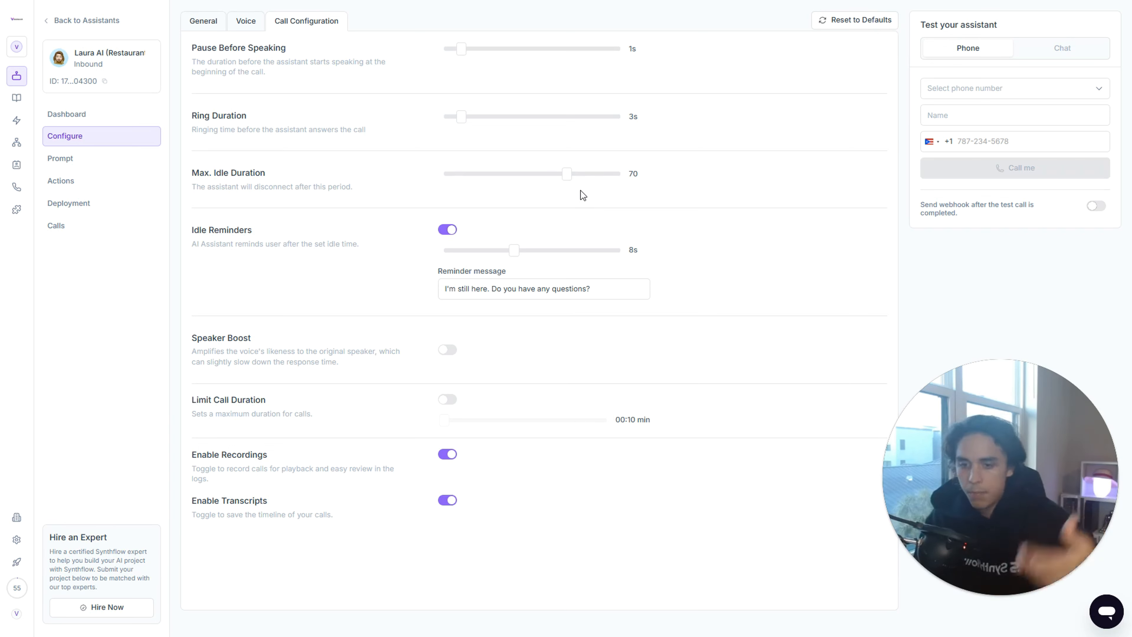
{"action": "left_click_drag", "start_coordinate": [567, 175], "coordinate": [472, 185]}
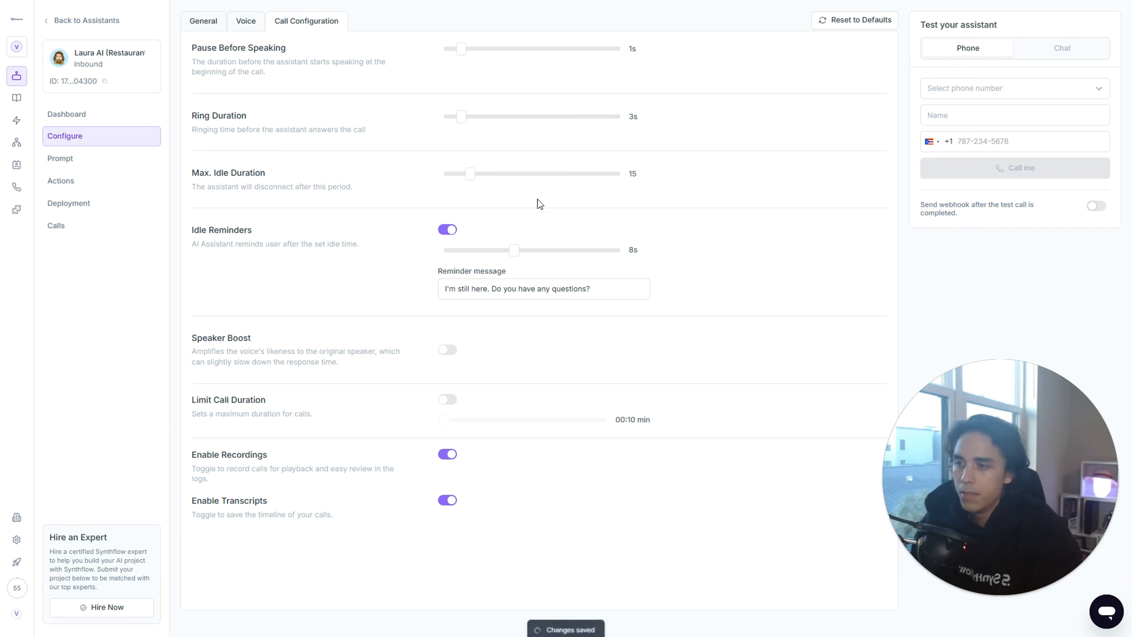
- Compare the idle reminder interval with the maximum idle duration, and set the maximum idle duration to 16
{"action": "triple_click", "coordinate": [242, 232]}
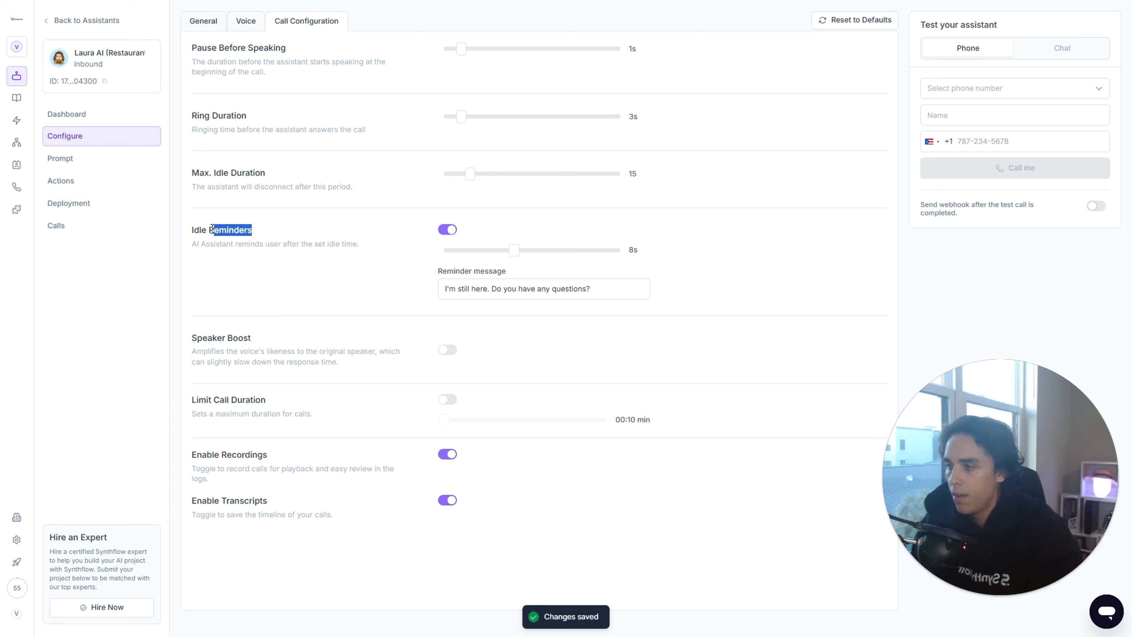
{"action": "left_click", "coordinate": [304, 227]}
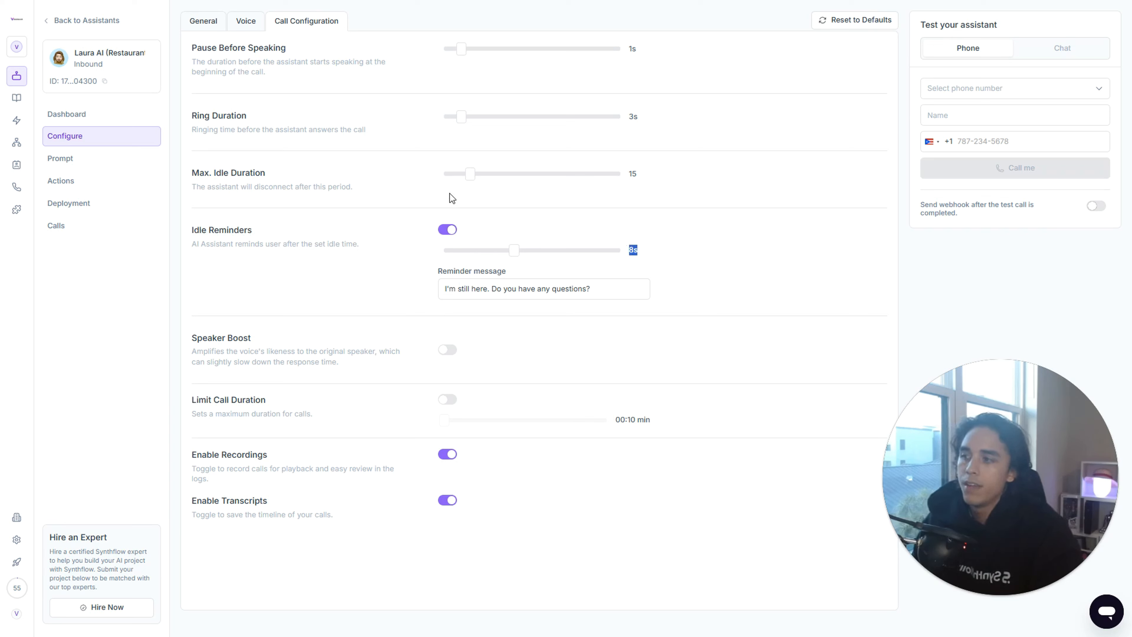
{"action": "left_click_drag", "start_coordinate": [266, 172], "coordinate": [189, 175]}
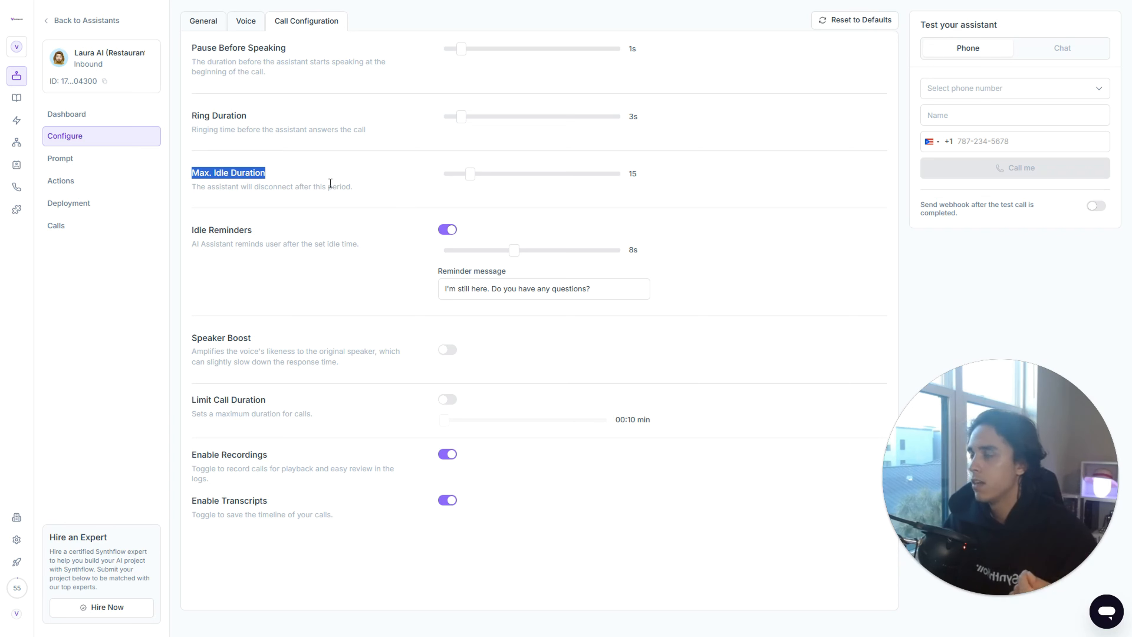
{"action": "left_click_drag", "start_coordinate": [253, 231], "coordinate": [192, 231]}
{"action": "left_click", "coordinate": [342, 233]}
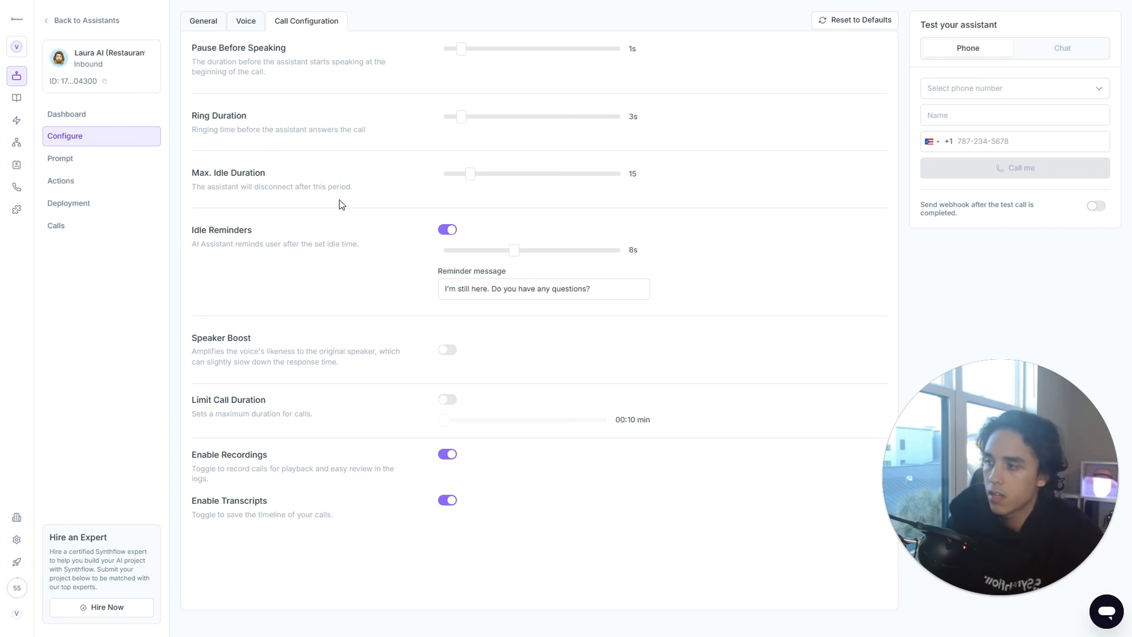
{"action": "left_click_drag", "start_coordinate": [305, 173], "coordinate": [189, 172]}
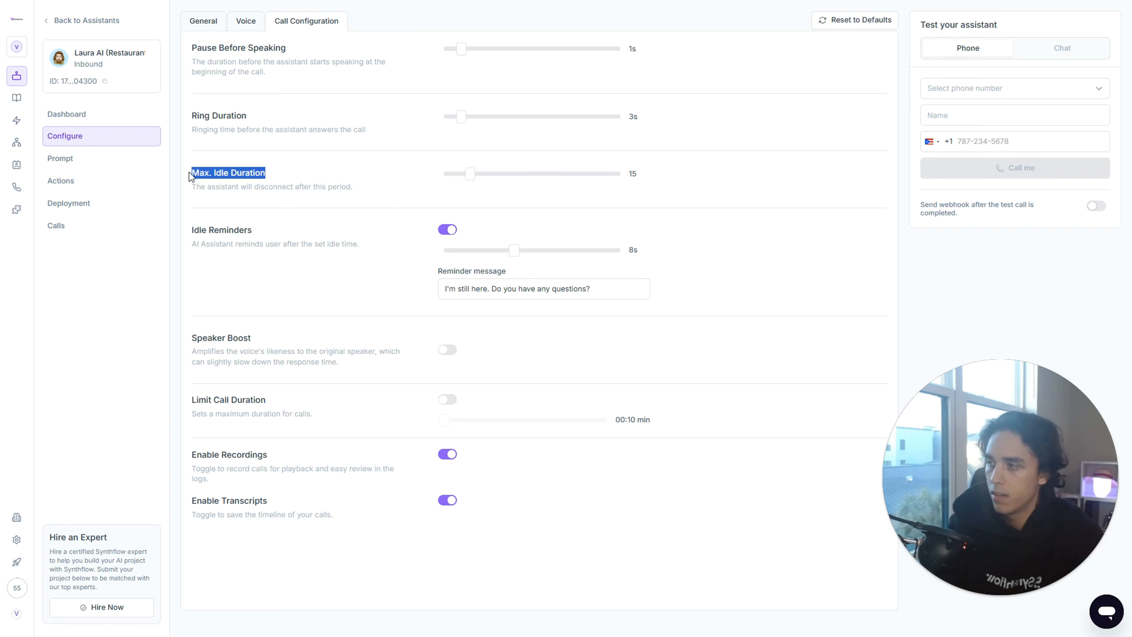
{"action": "left_click", "coordinate": [311, 219]}
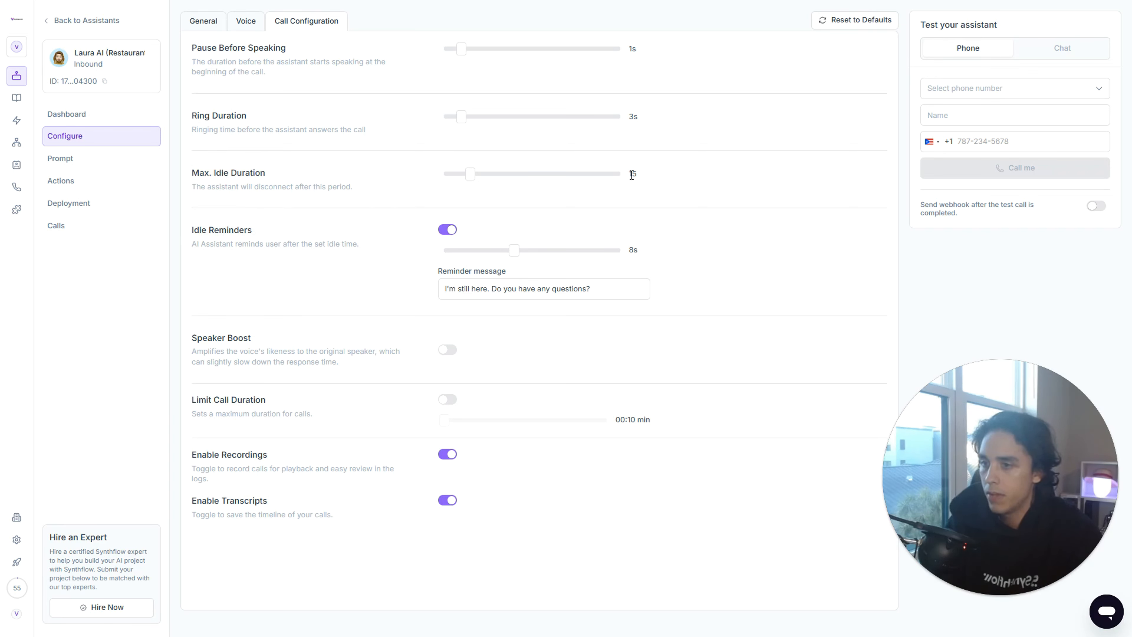
{"action": "left_click", "coordinate": [474, 177]}
{"action": "left_click_drag", "start_coordinate": [473, 179], "coordinate": [471, 179]}
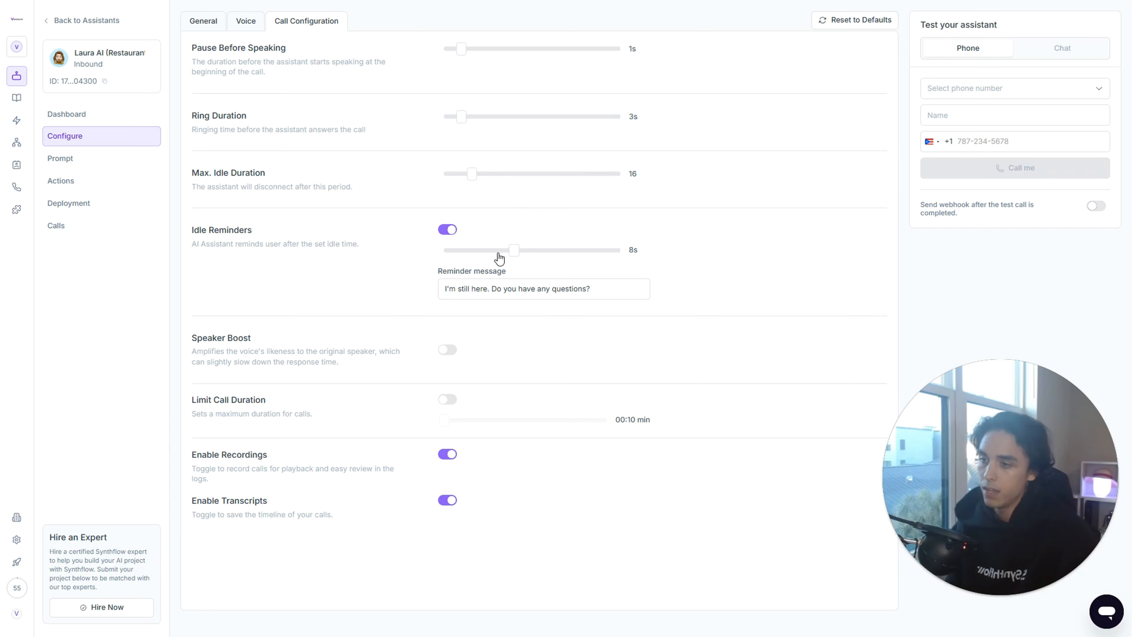
{"action": "mouse_move", "coordinate": [513, 251]}
{"action": "left_mouse_down"}
{"action": "mouse_move", "coordinate": [589, 253]}
{"action": "mouse_move", "coordinate": [455, 255]}
{"action": "mouse_move", "coordinate": [514, 253]}
{"action": "left_mouse_up"}
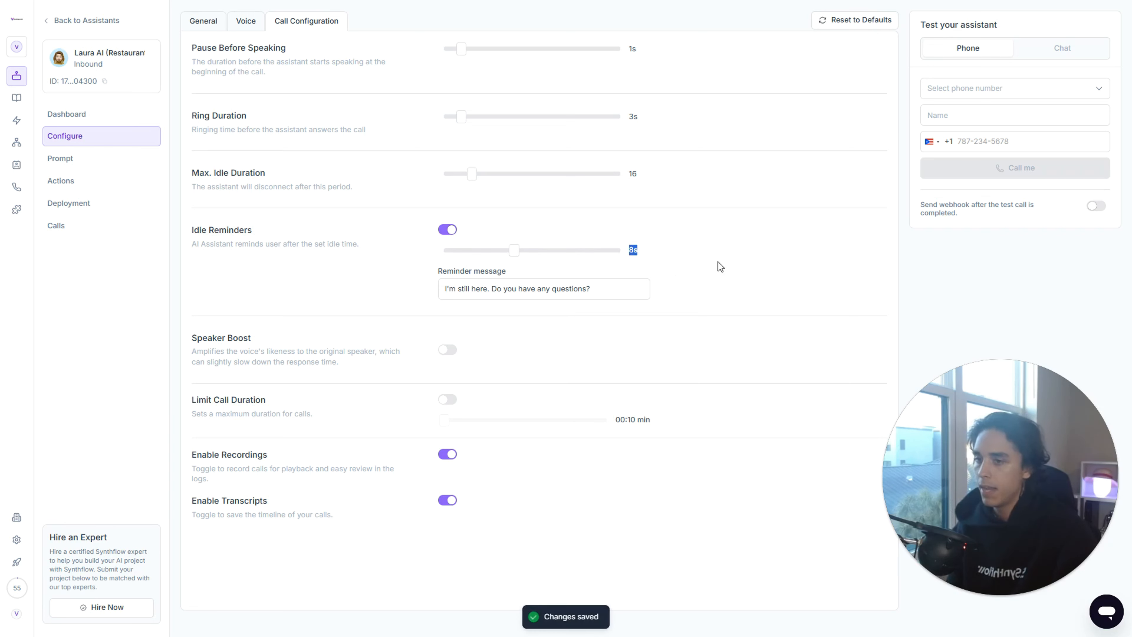
{"action": "left_click", "coordinate": [672, 253]}
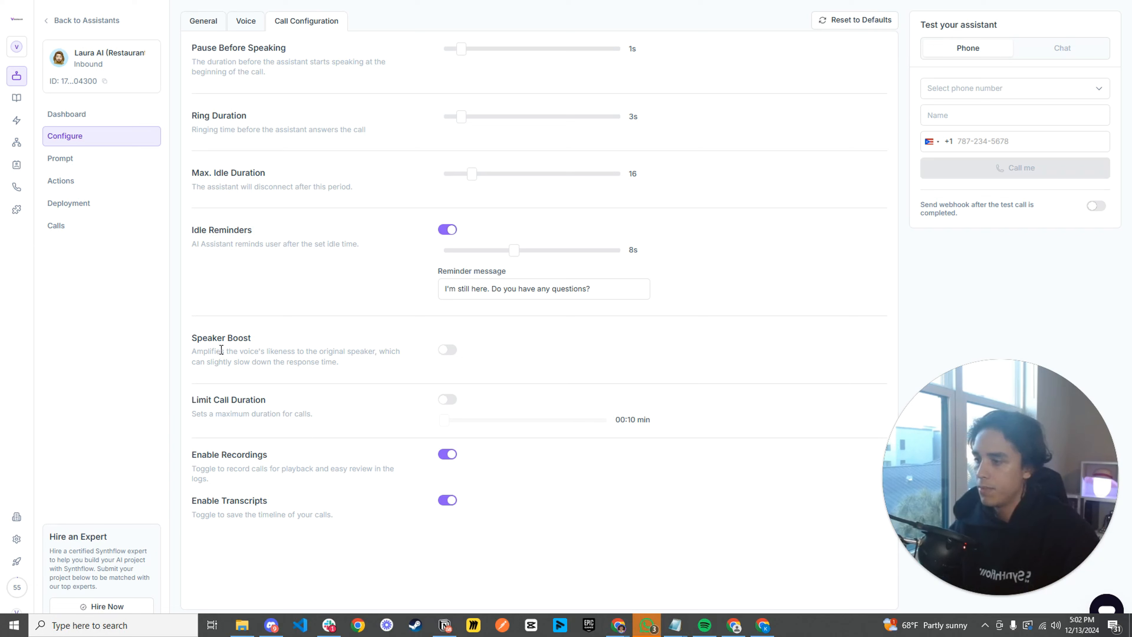
- Read the Speaker Boost description and compare it with the assistant's voice settings
{"action": "left_click_drag", "start_coordinate": [268, 343], "coordinate": [321, 365]}
{"action": "left_click", "coordinate": [255, 328]}
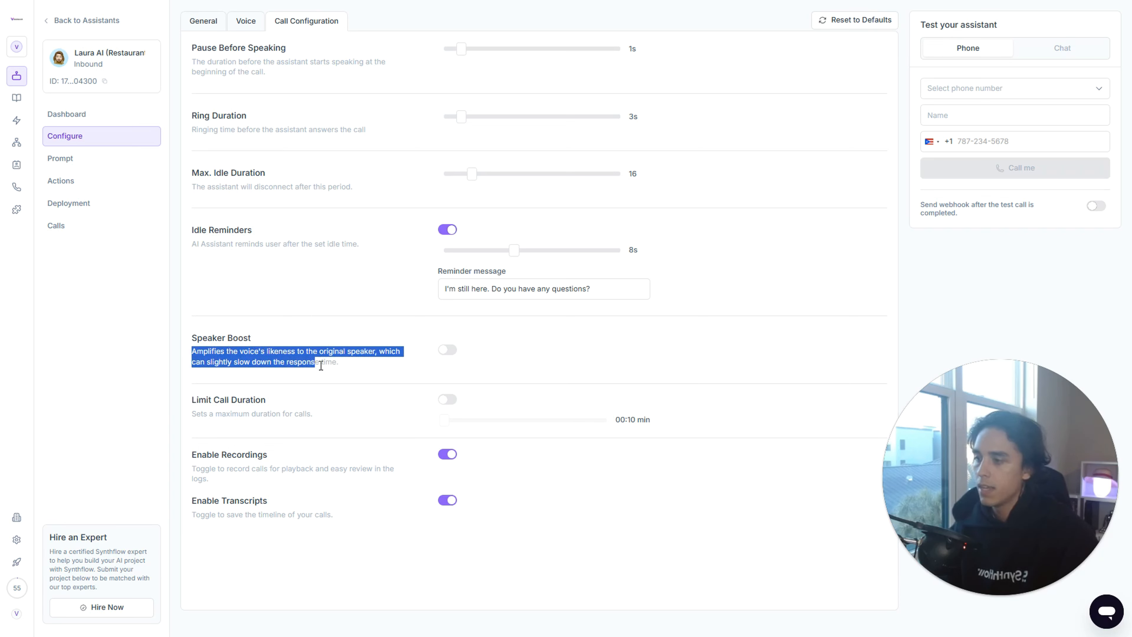
{"action": "left_click", "coordinate": [343, 364]}
{"action": "left_click", "coordinate": [245, 21]}
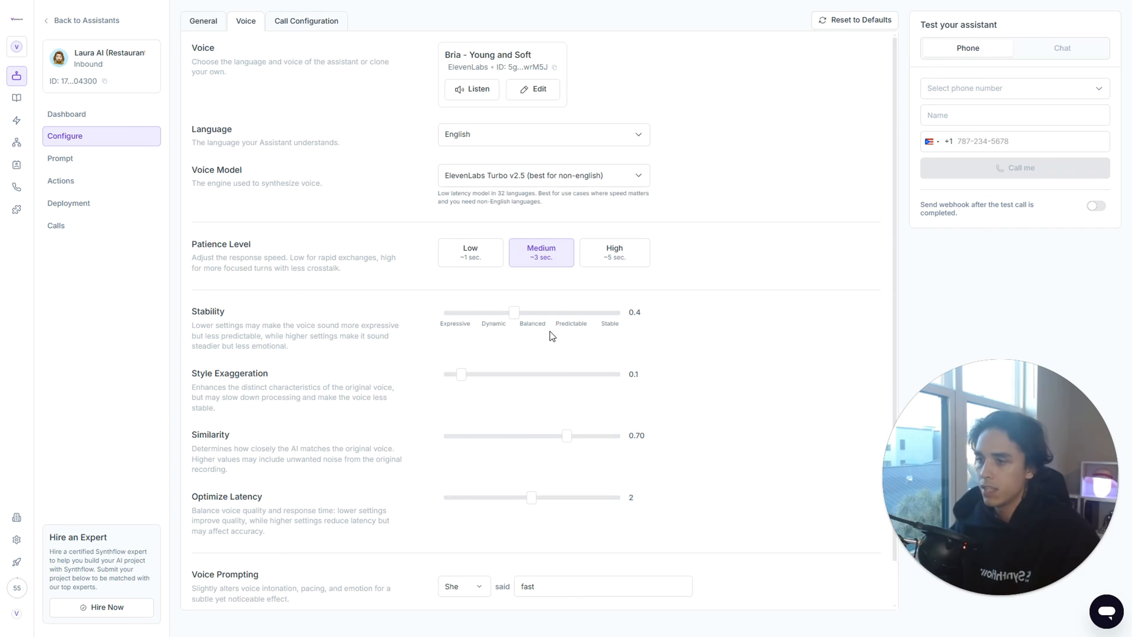
{"action": "scroll", "coordinate": [557, 428], "scroll_direction": "down", "scroll_amount": 1}
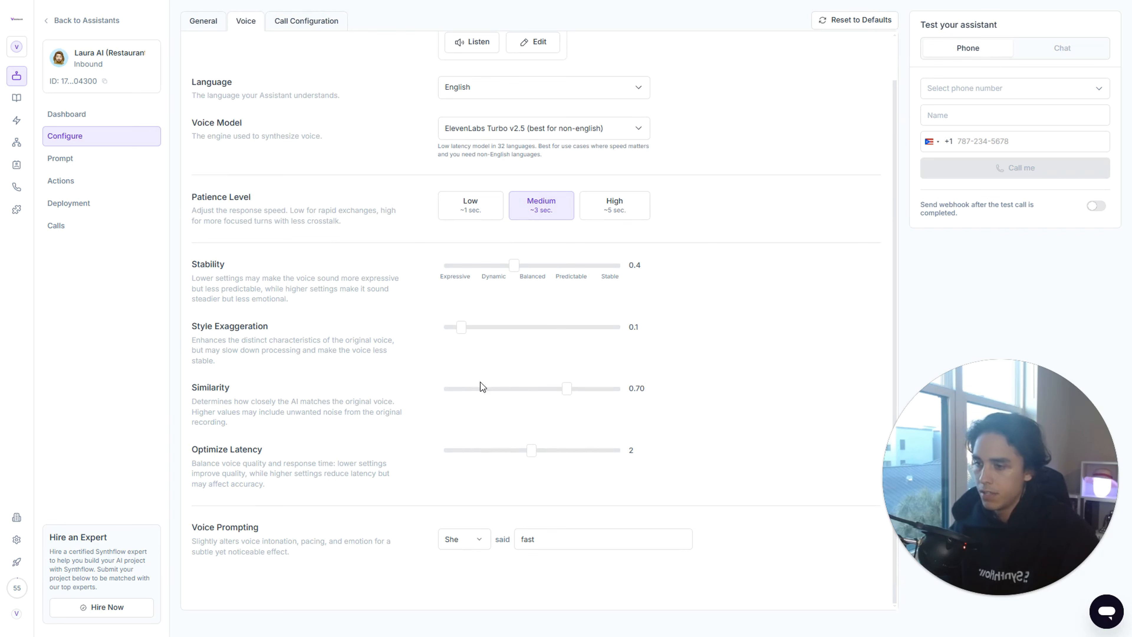
{"action": "left_click", "coordinate": [321, 28]}
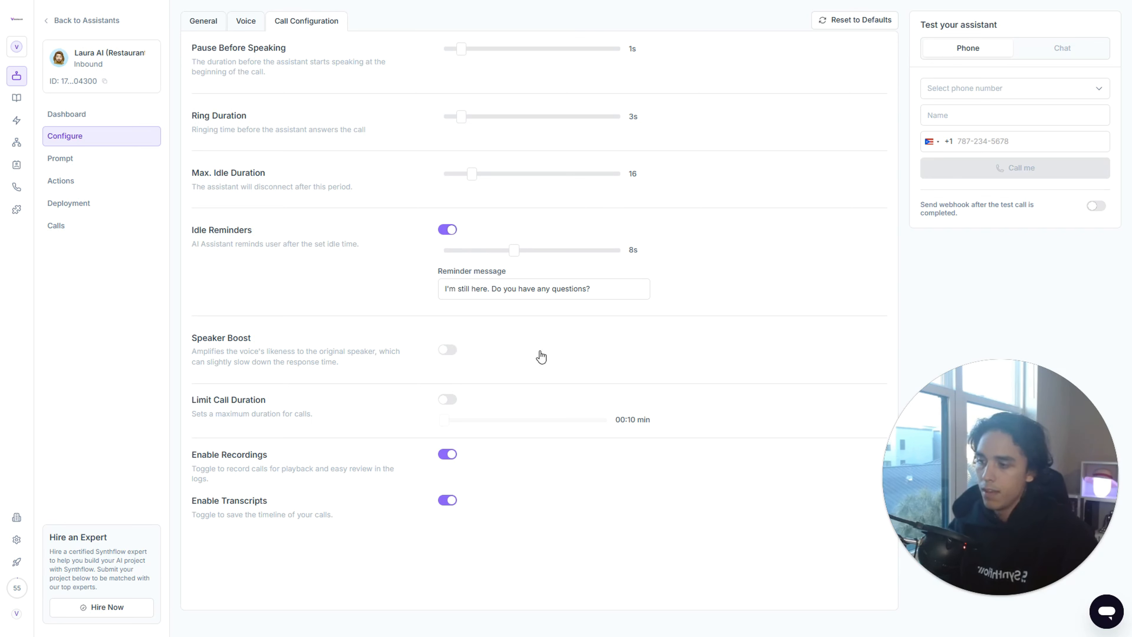
- Enable the call duration limit and set the maximum call length to 10:21 min
{"action": "left_click_drag", "start_coordinate": [289, 394], "coordinate": [191, 398]}
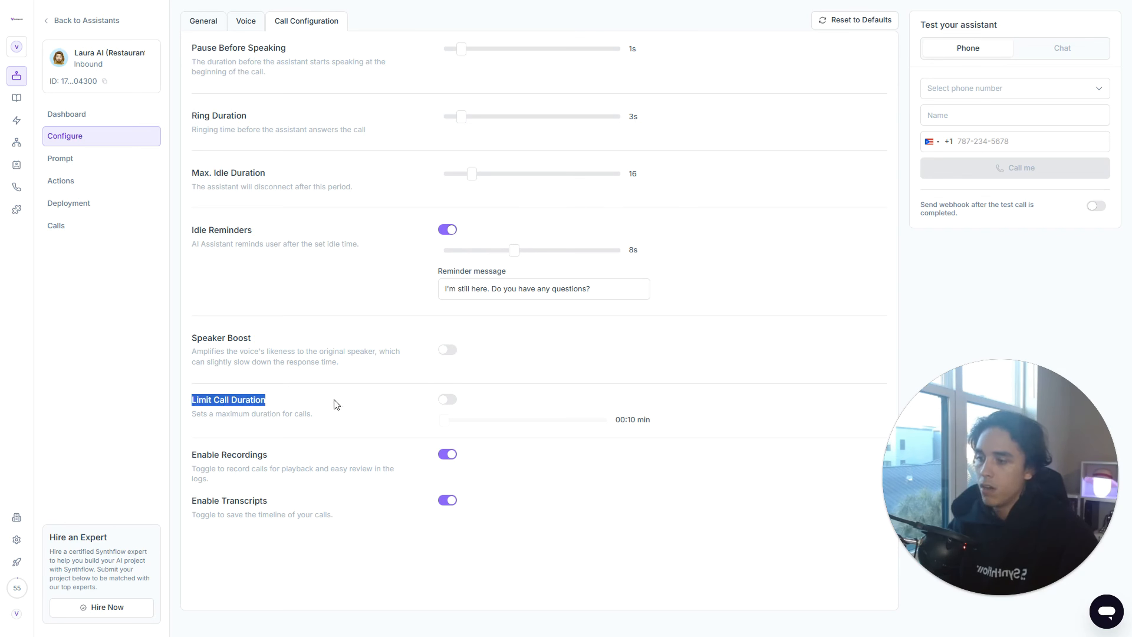
{"action": "left_click", "coordinate": [349, 396]}
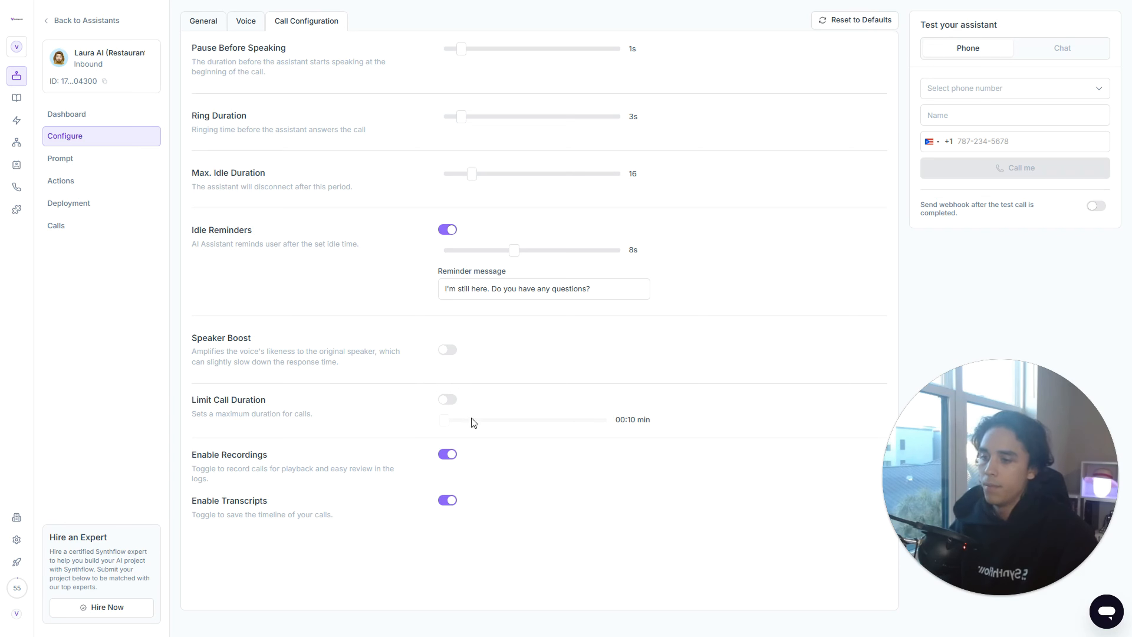
{"action": "left_click", "coordinate": [446, 399]}
{"action": "left_click_drag", "start_coordinate": [439, 420], "coordinate": [502, 426]}
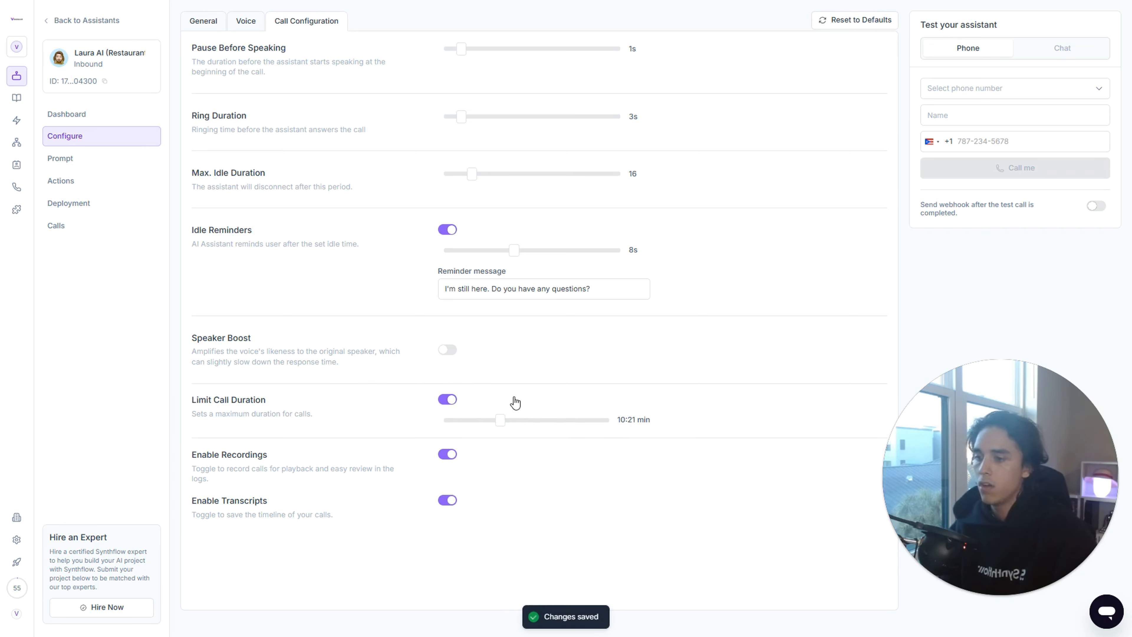